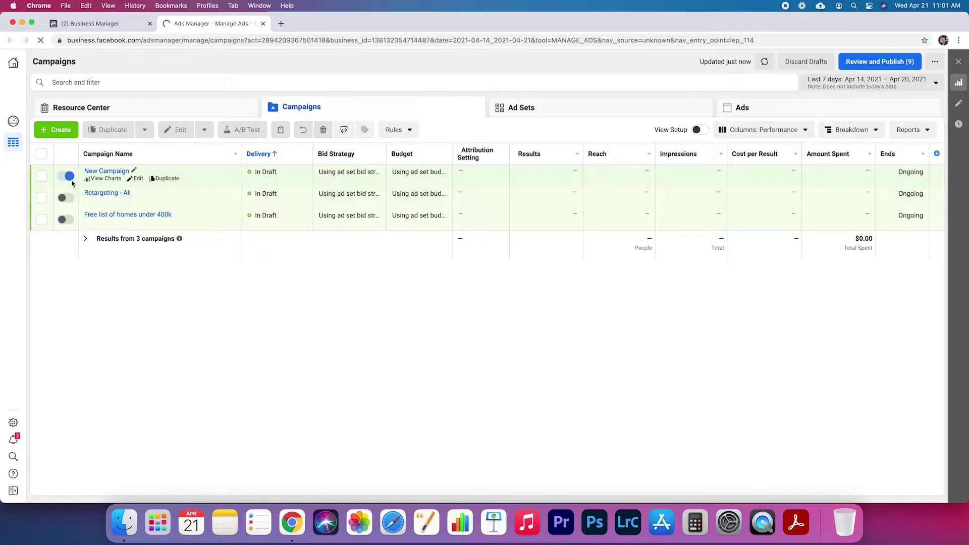
Select the New Campaign draft and bring up the Business Tools shortcuts.
left_click(71, 180)
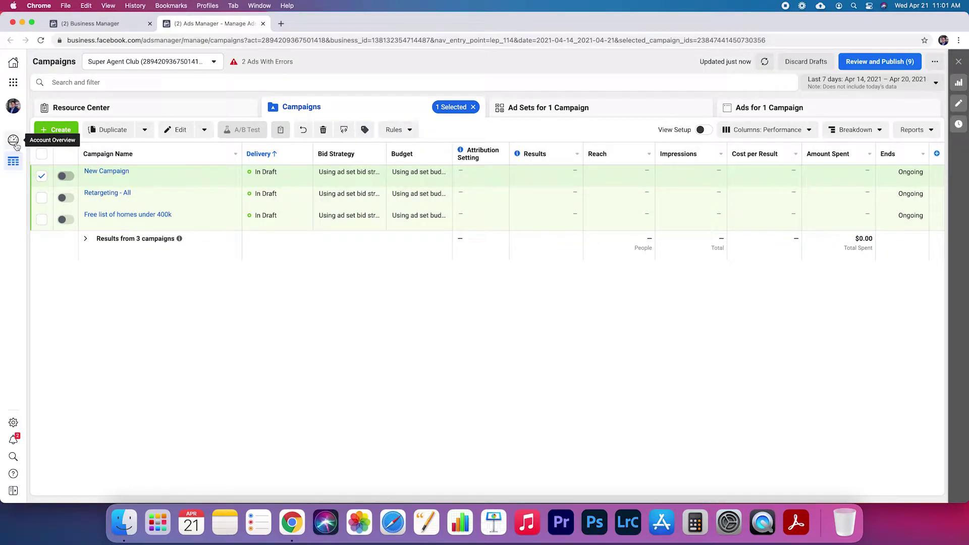
left_click(13, 83)
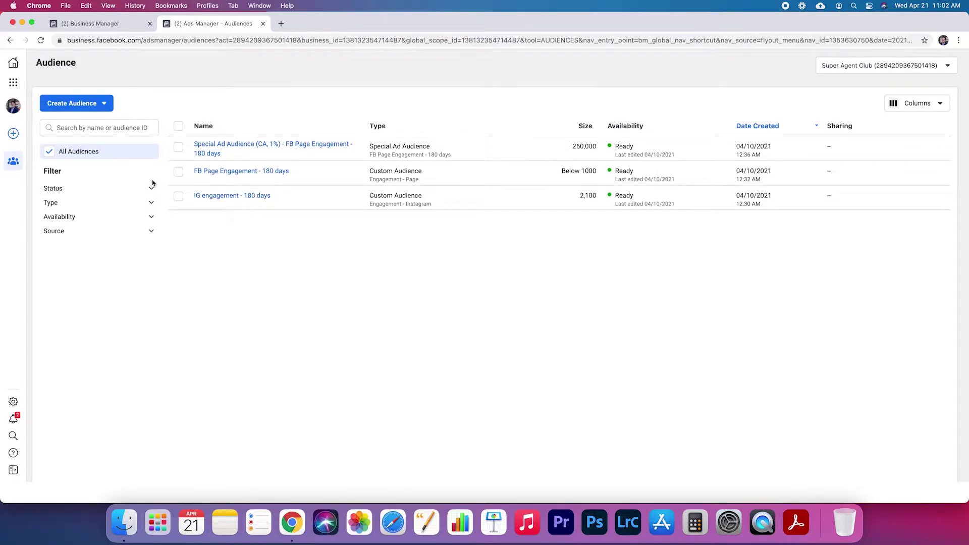
Delete the IG engagement, FB Page Engagement and Special Ad audiences together.
left_click(178, 196)
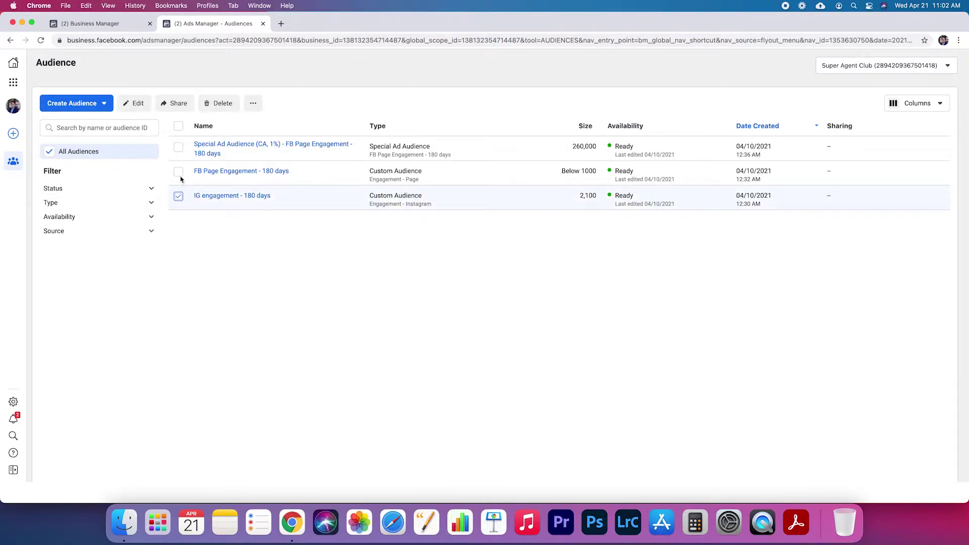
left_click(178, 172)
left_click(178, 147)
left_click(220, 103)
left_click(585, 297)
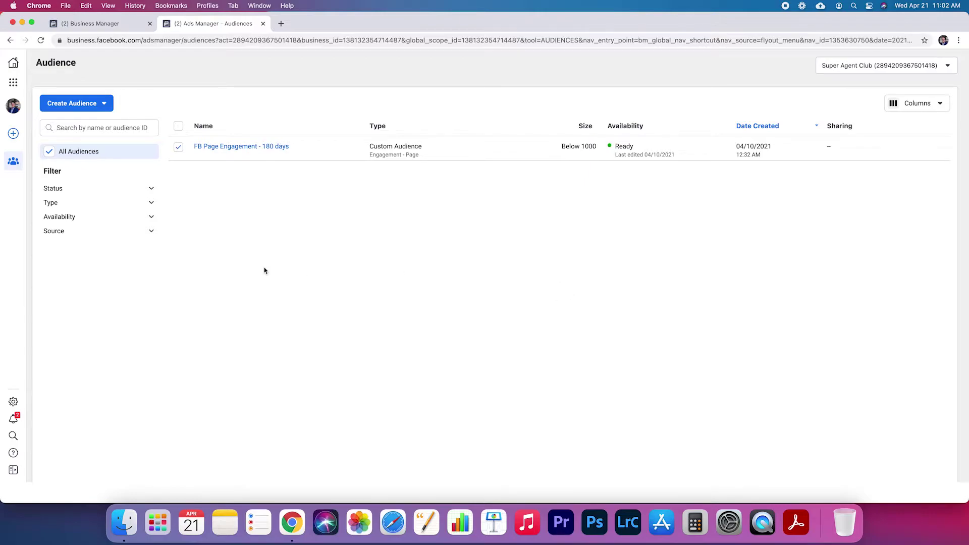
Delete the leftover FB Page Engagement audience after refreshing the page.
left_click(177, 148)
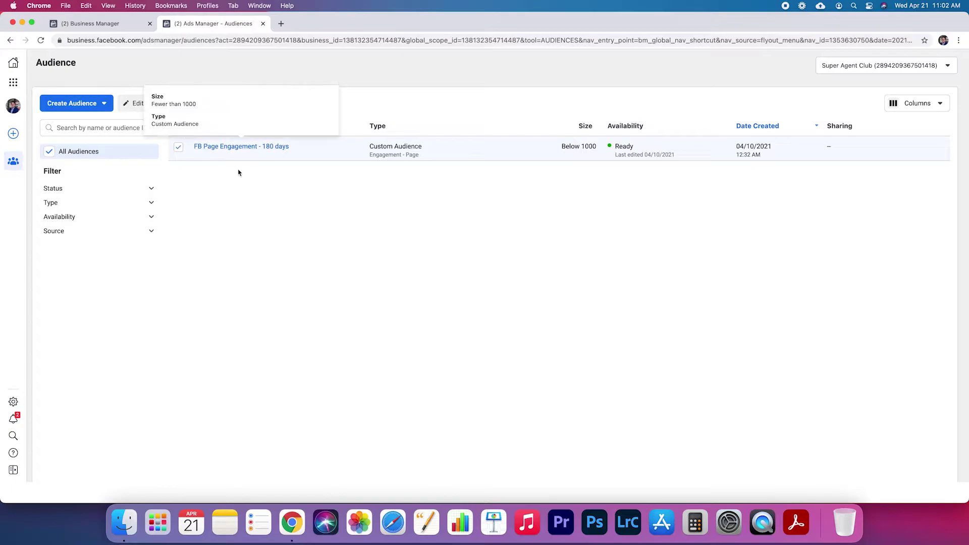
left_click(41, 39)
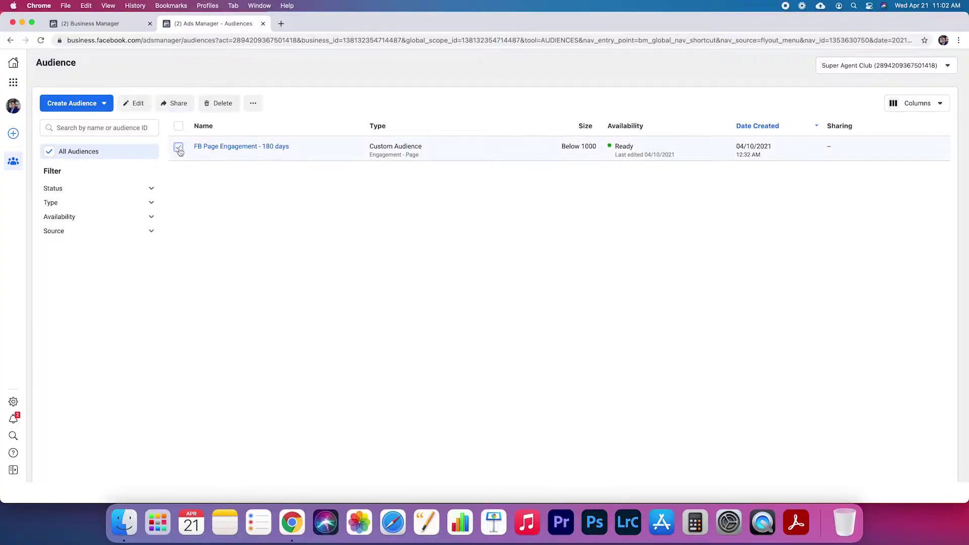
left_click(221, 104)
left_click(581, 237)
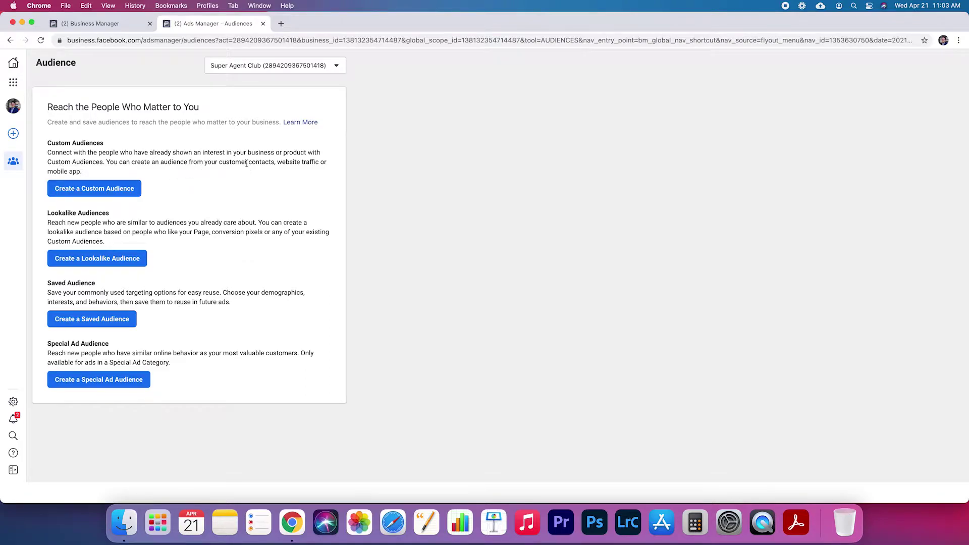
Start creating a new custom audience to see its source options.
left_click(115, 190)
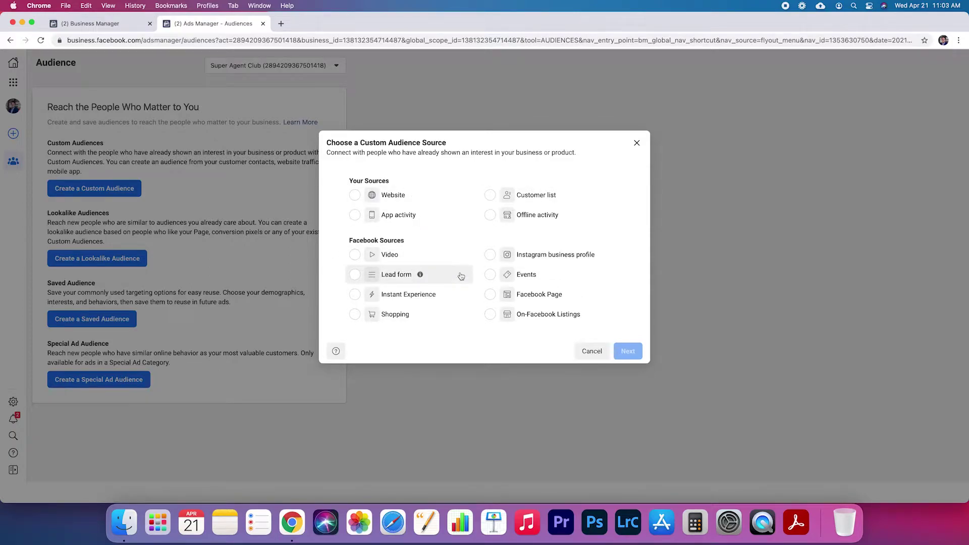
mouse_move(412, 199)
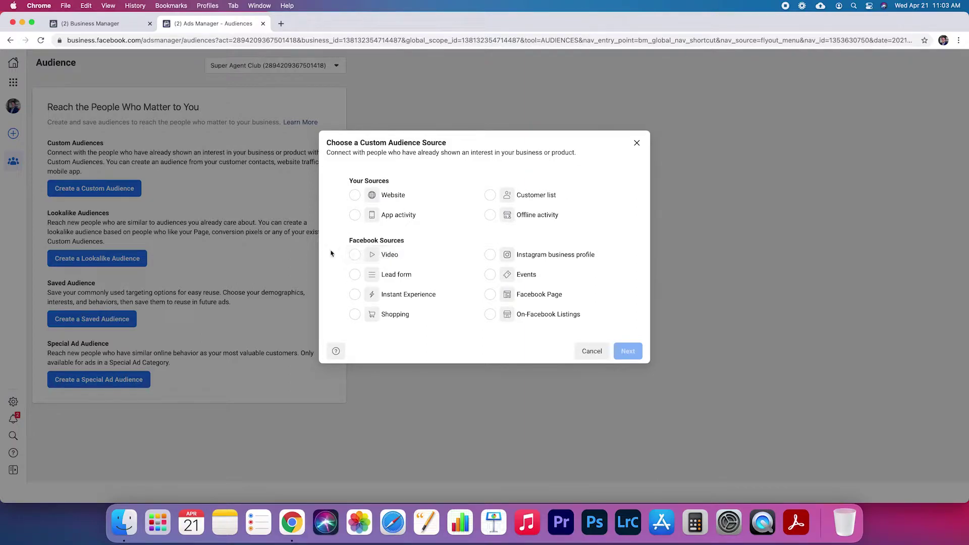
Pick Video under Facebook Sources as the custom audience source.
left_click(383, 261)
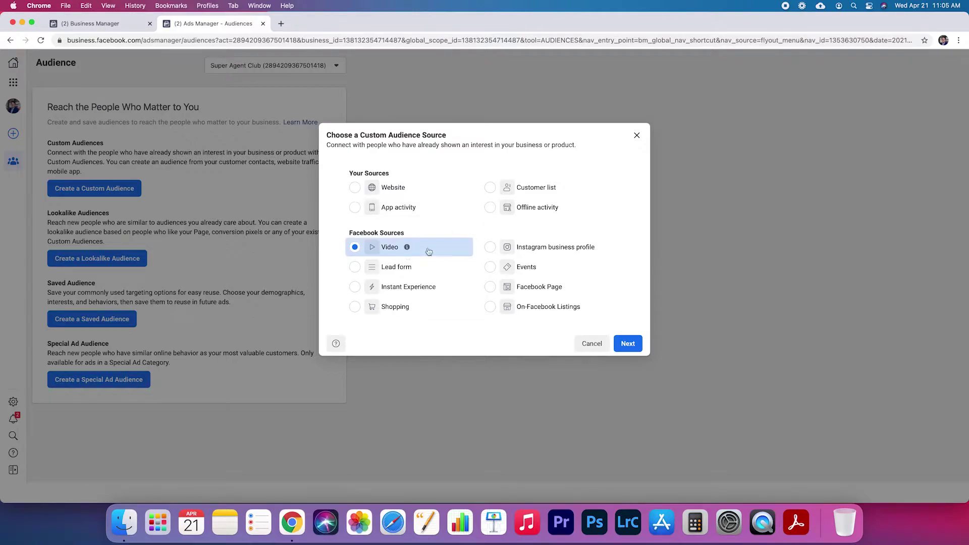
Choose Instagram business profile as the source and continue to its audience form.
left_click(502, 253)
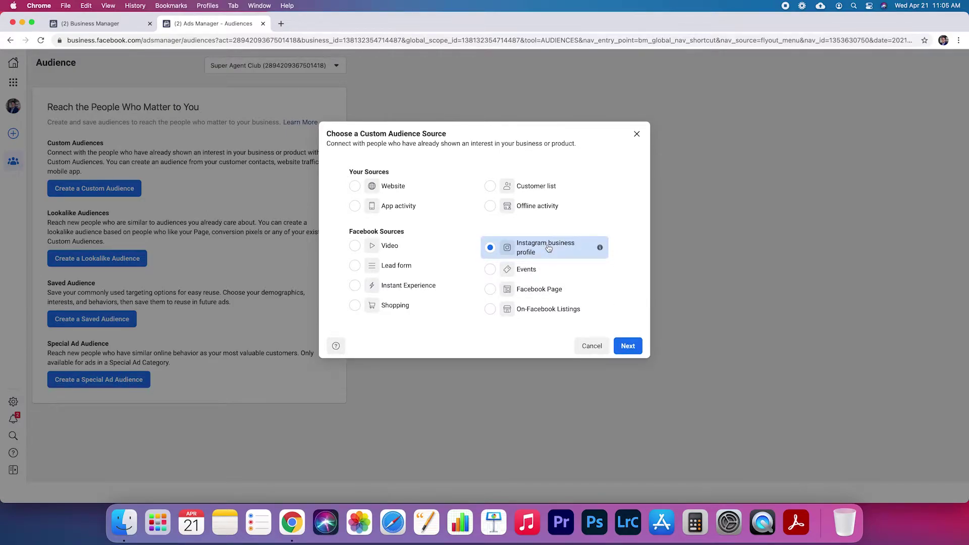
mouse_move(569, 288)
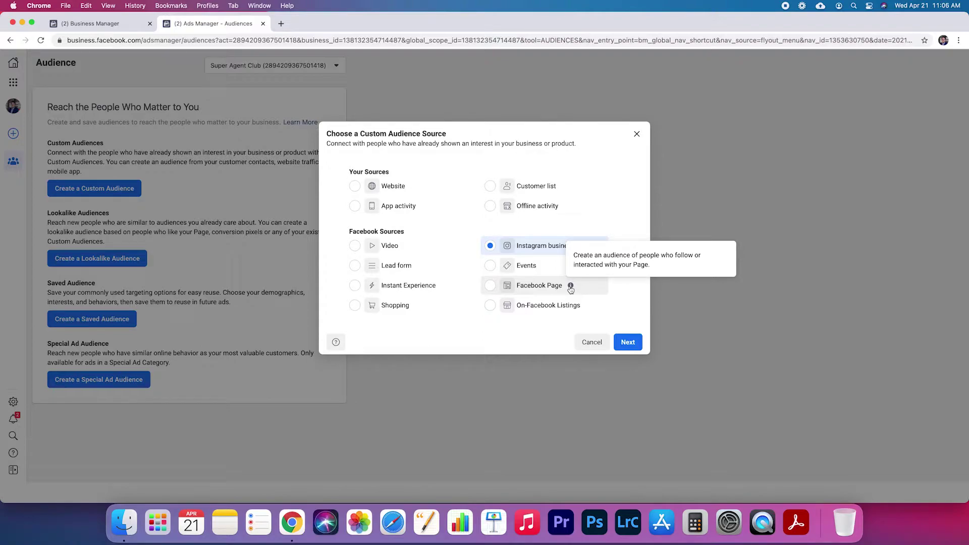
left_click(632, 343)
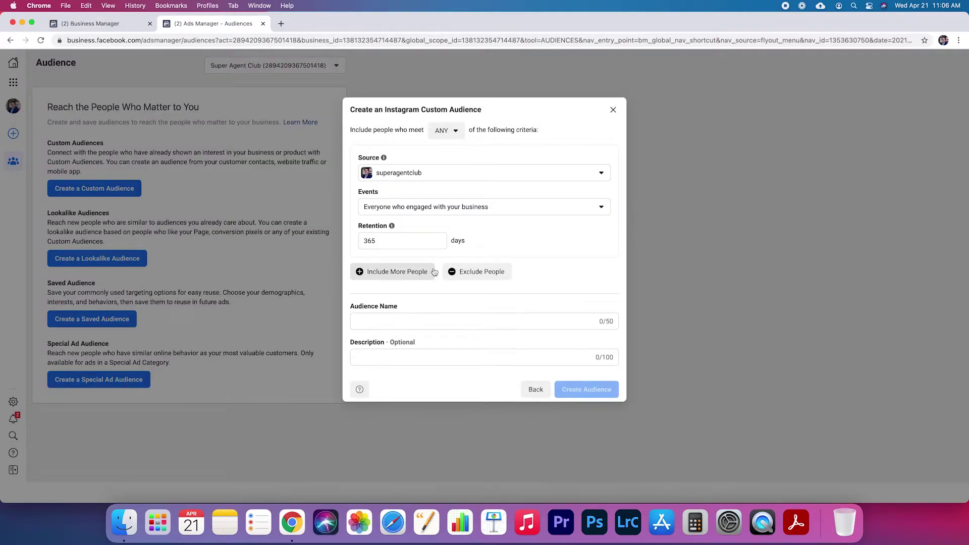
Keep source superagentclub and event 'everyone who engaged', then select the Retention field.
left_click(439, 180)
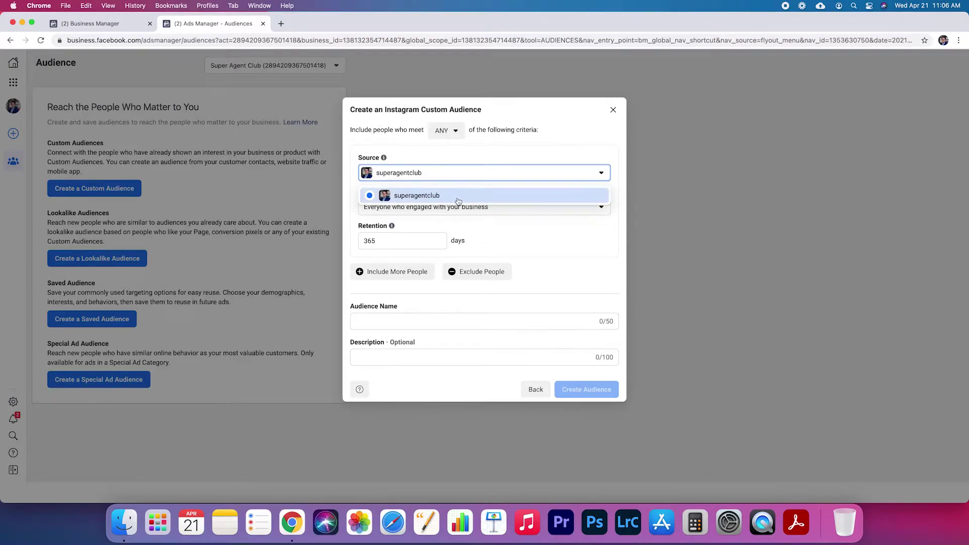
left_click(483, 236)
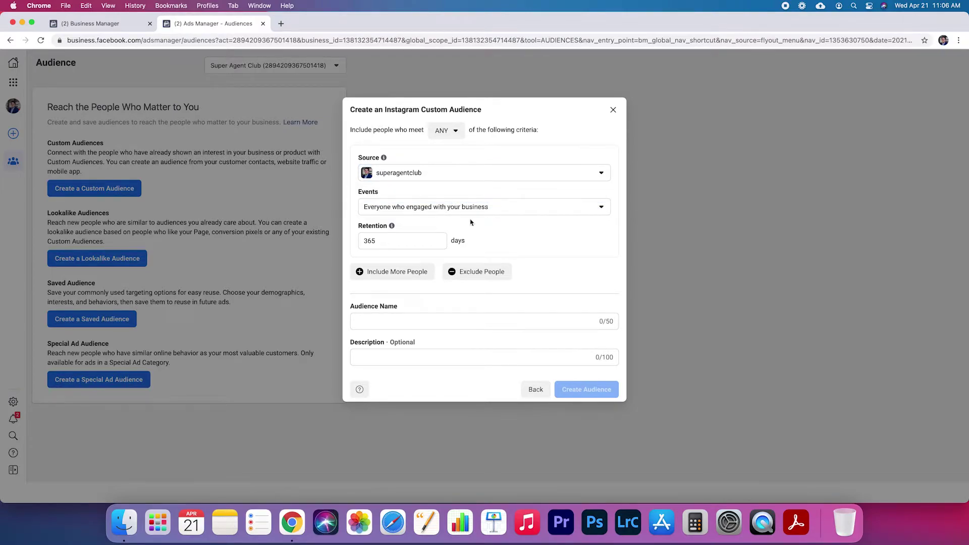
left_click(467, 214)
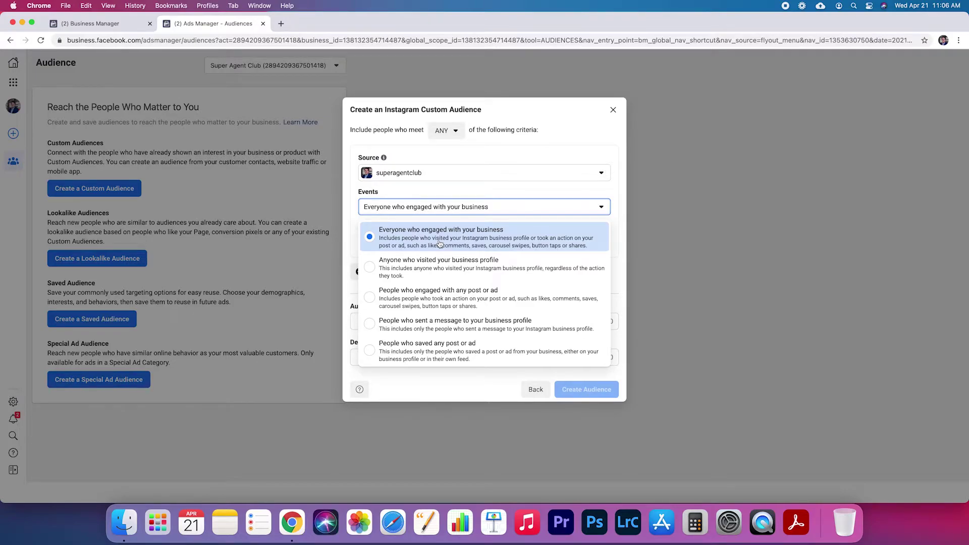
left_click(547, 251)
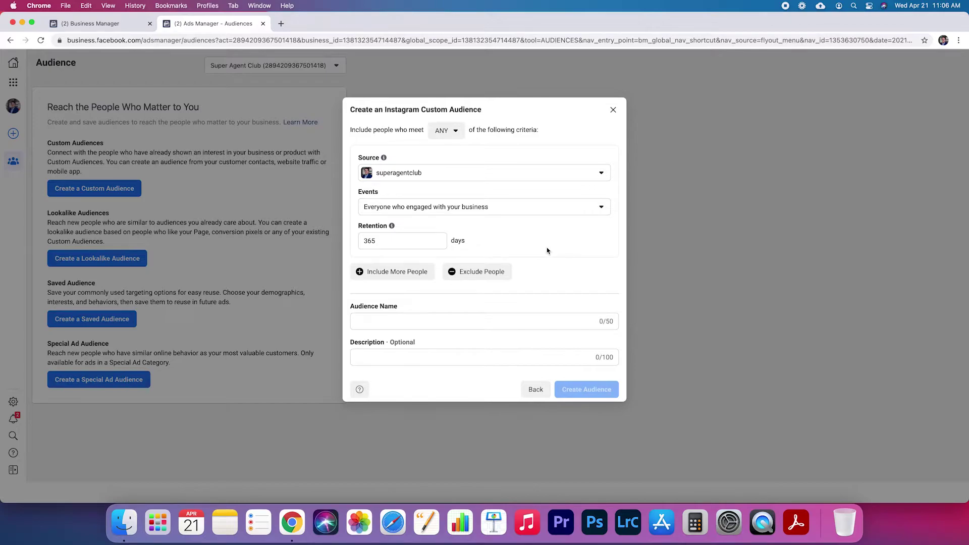
left_click(417, 239)
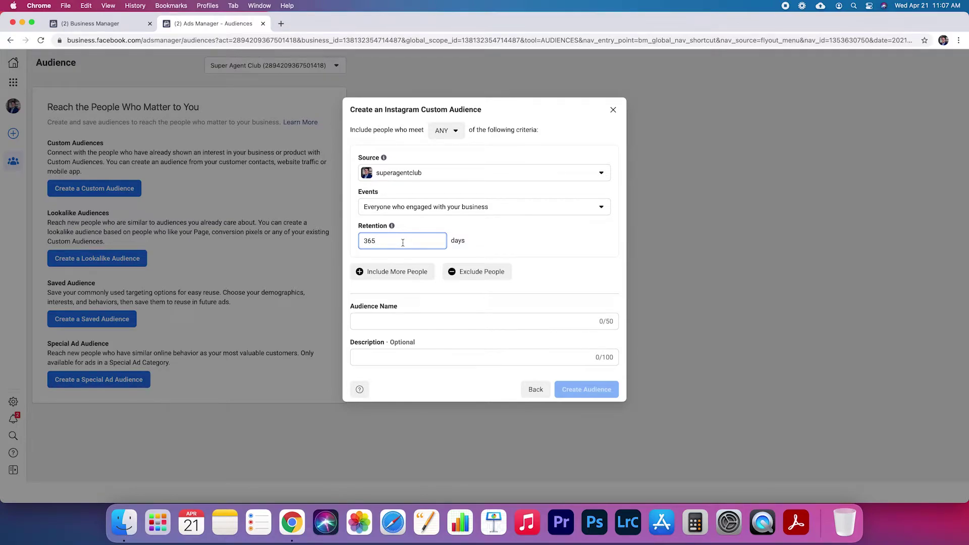
Change the Instagram audience retention from 365 to 180 days.
key("BackSpace")
key("BackSpace")
key("BackSpace")
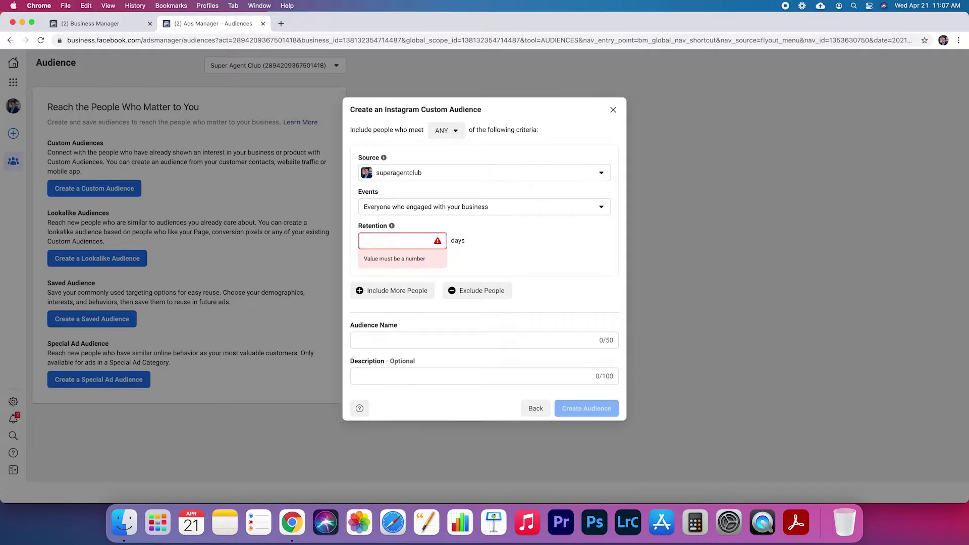
type("180")
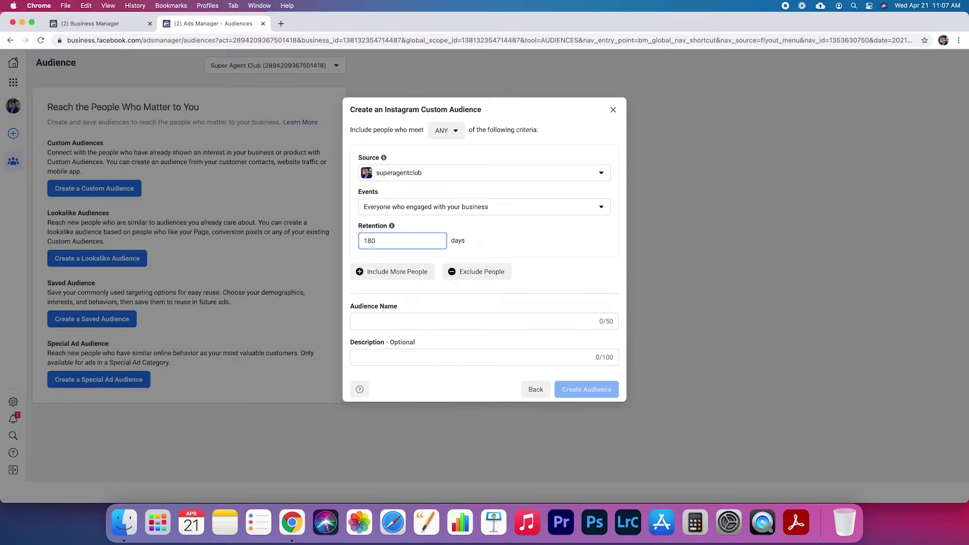
left_click(515, 237)
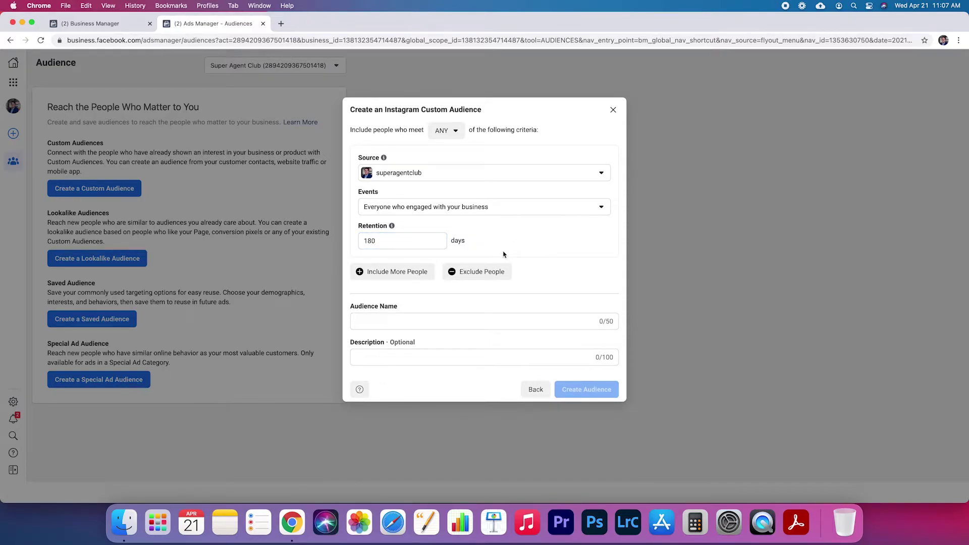
Name the audience 'IG Engagement - 180 days', fixing the spelling, and create it.
left_click(457, 323)
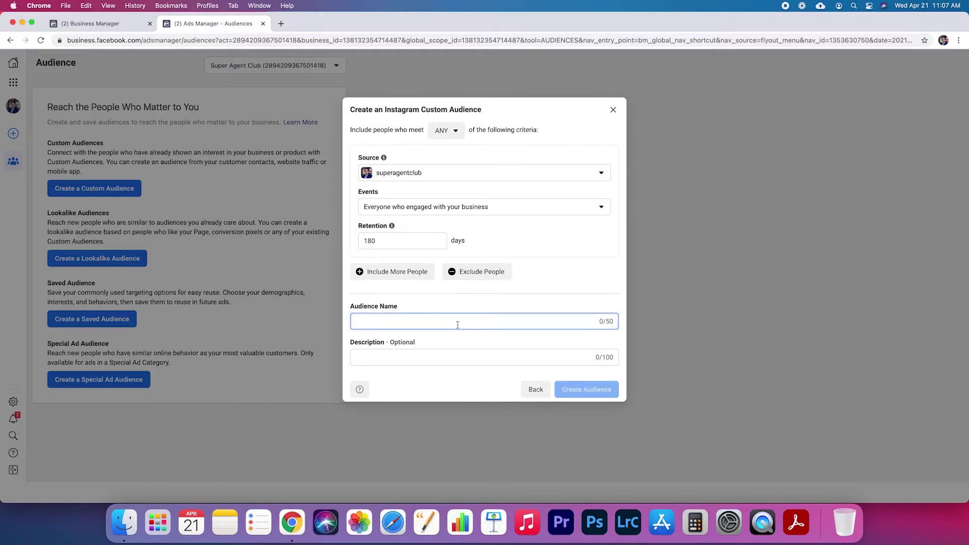
type("IG")
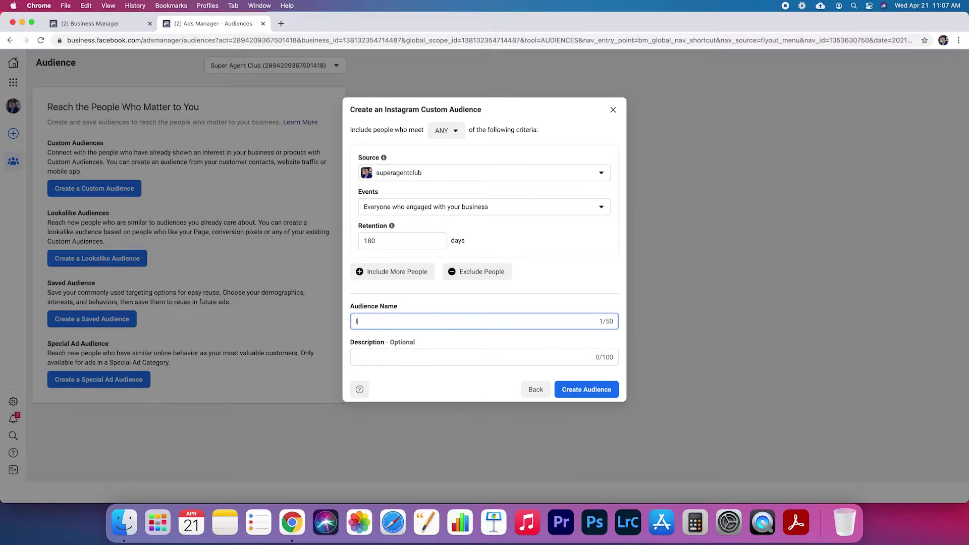
type(" Engagment - 180 days")
right_click(390, 316)
left_click(459, 346)
left_click(459, 324)
left_click(584, 390)
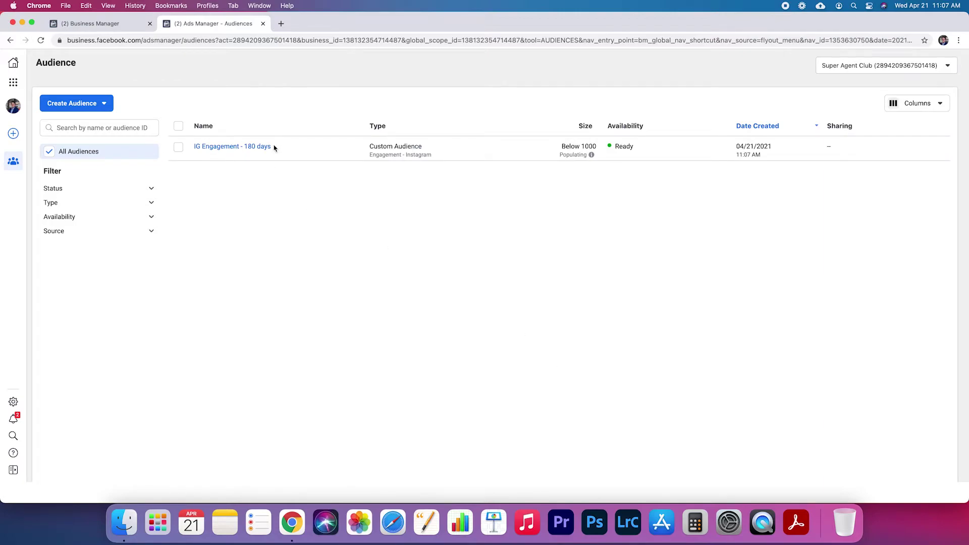
Start a second Instagram audience with 180-day retention, then discard it.
left_click(103, 106)
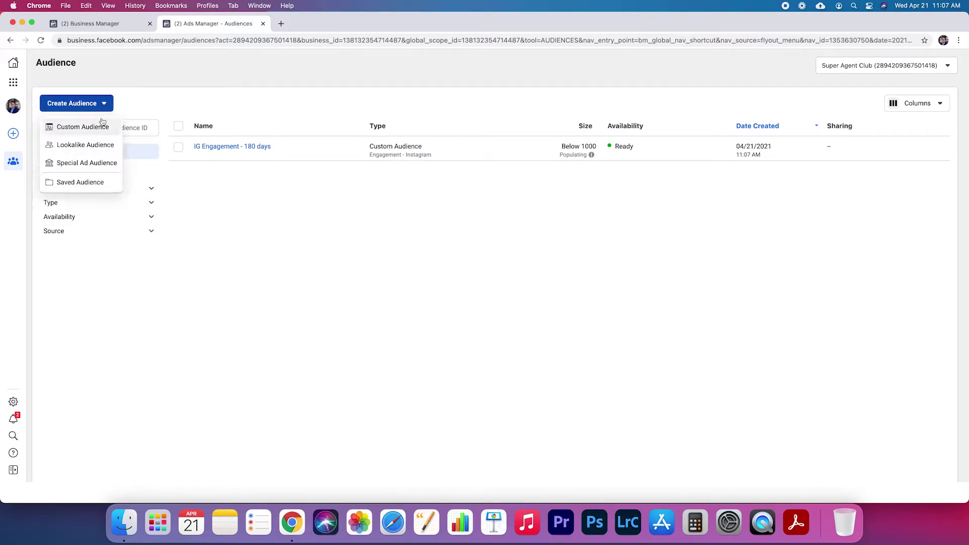
left_click(102, 124)
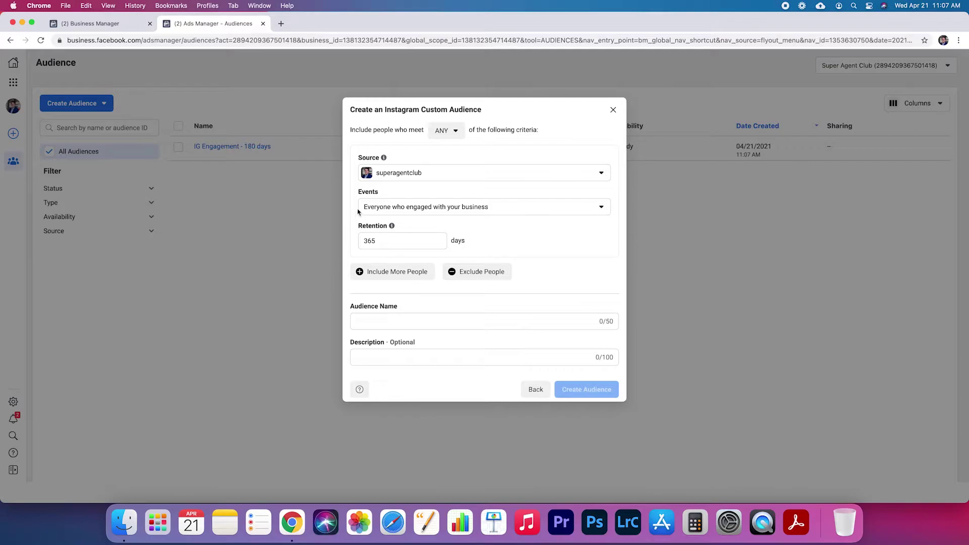
left_click(389, 237)
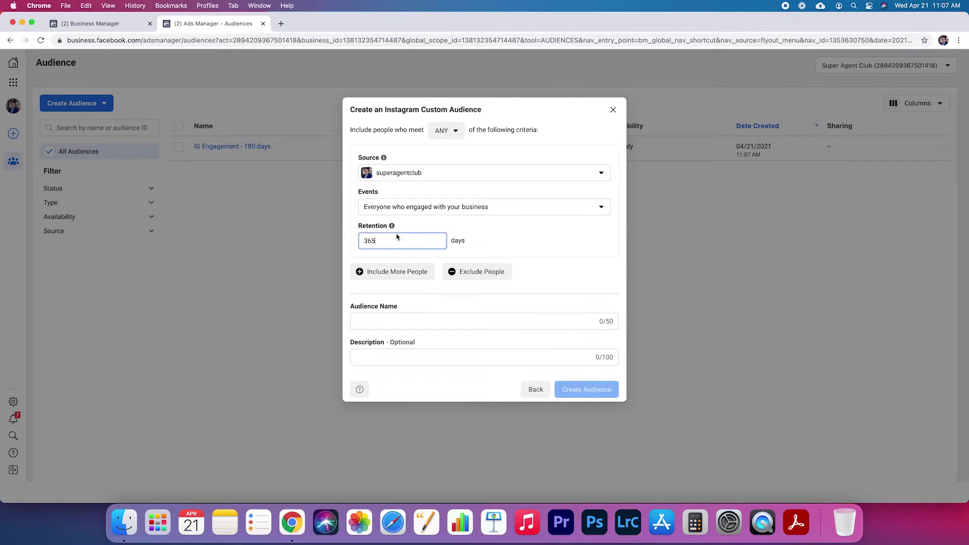
key("BackSpace")
key("BackSpace")
key("BackSpace")
type("180")
left_click(612, 109)
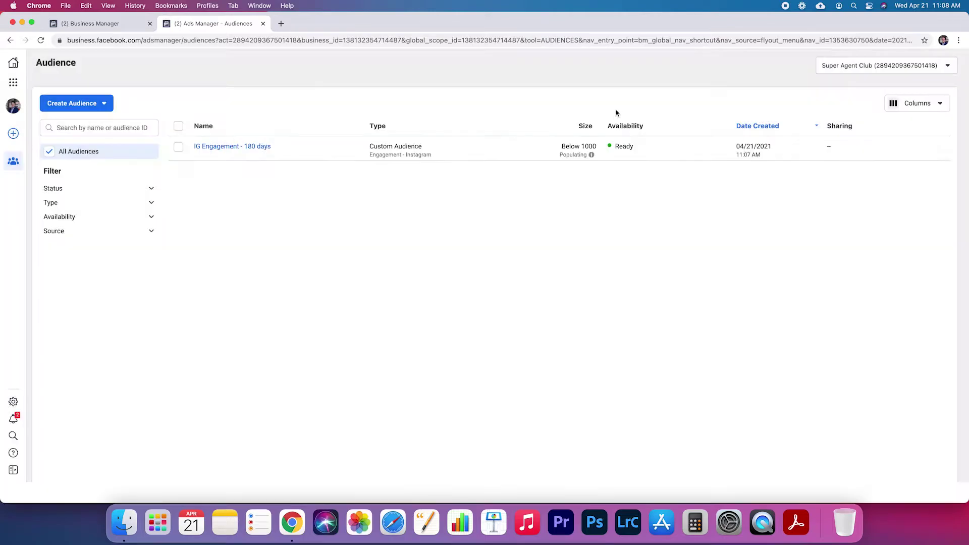
Begin a new custom audience with Facebook Page as its source.
left_click(101, 104)
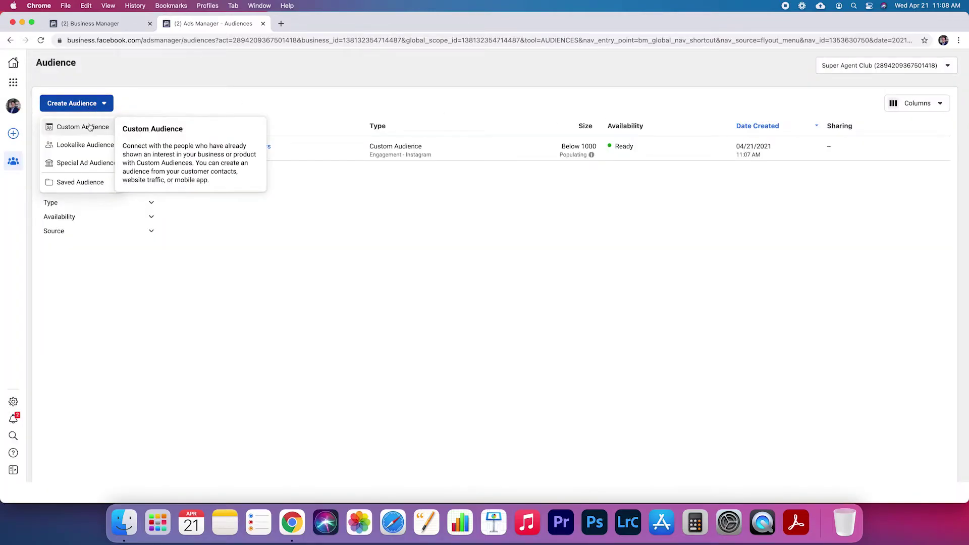
left_click(90, 127)
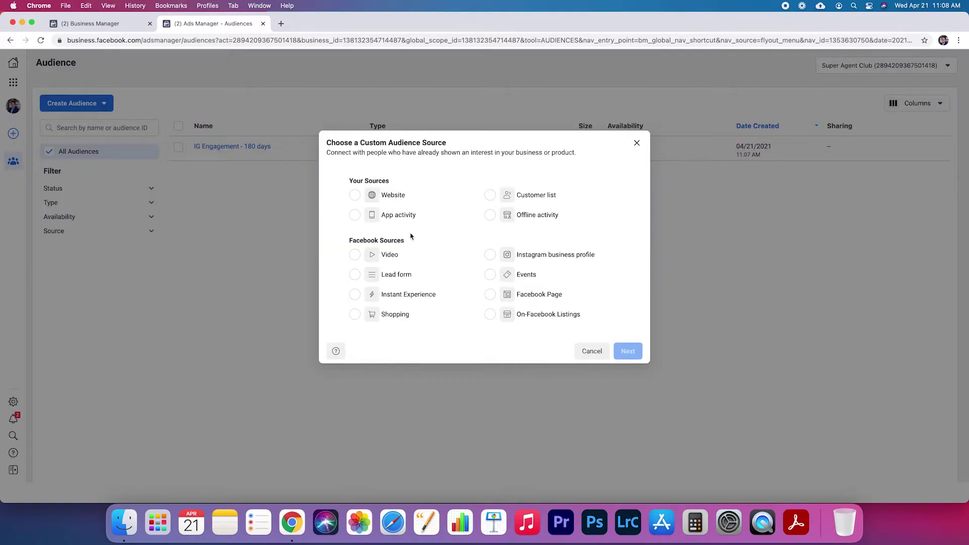
left_click(540, 298)
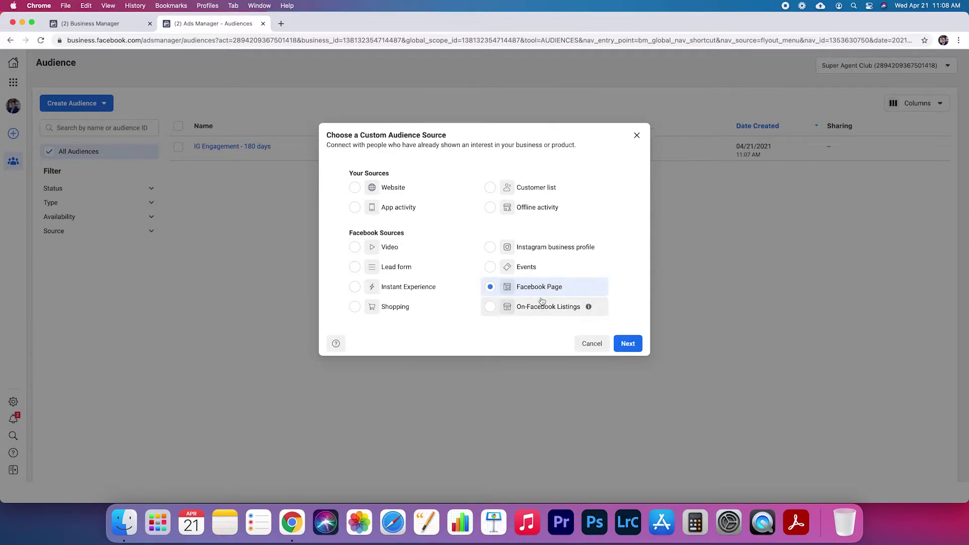
Keep the current Page and 'Everyone who engaged with your Page' as the event.
left_click(626, 345)
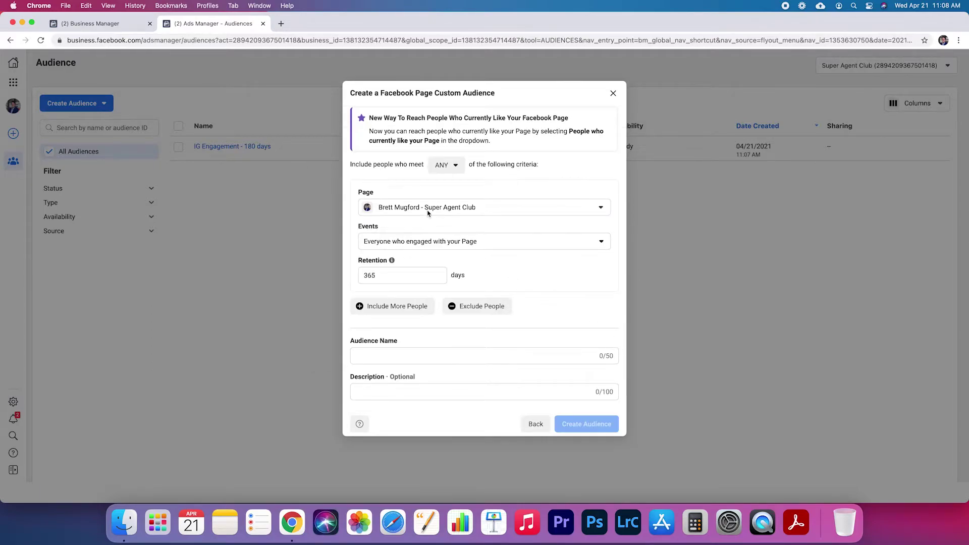
left_click(469, 211)
left_click(539, 305)
left_click(456, 248)
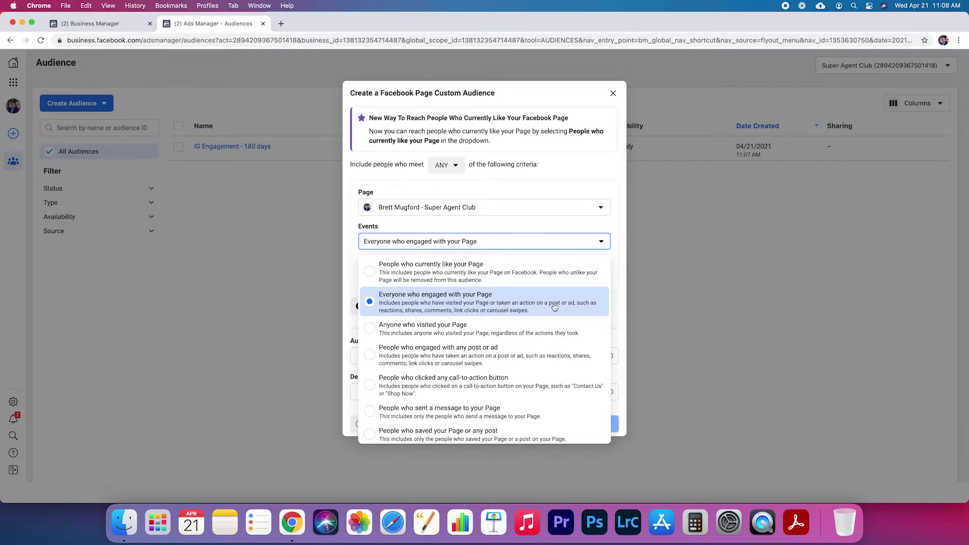
left_click(523, 303)
Set retention to 180 days, name it 'FB Page Engagement - 180 days', and create it.
left_click_drag(413, 277, 350, 269)
type("180")
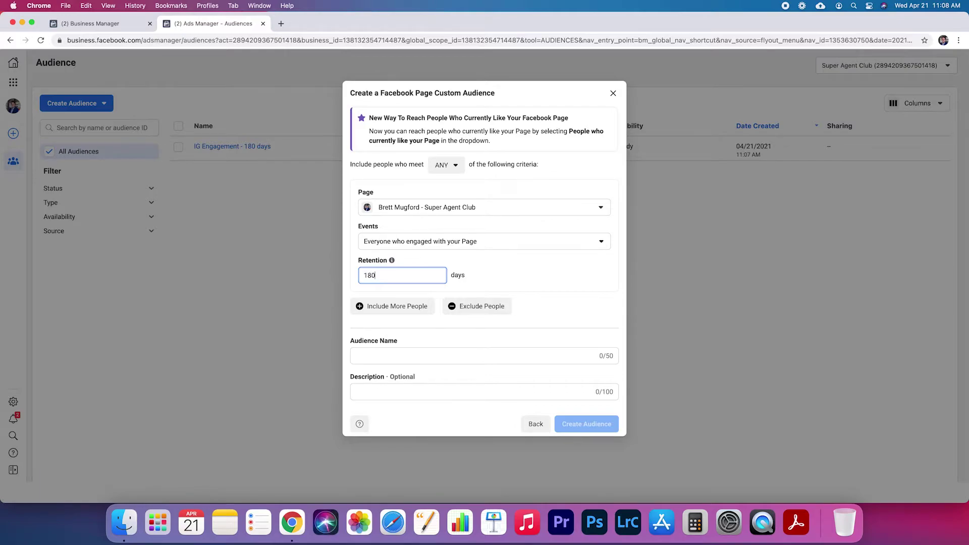
left_click(400, 360)
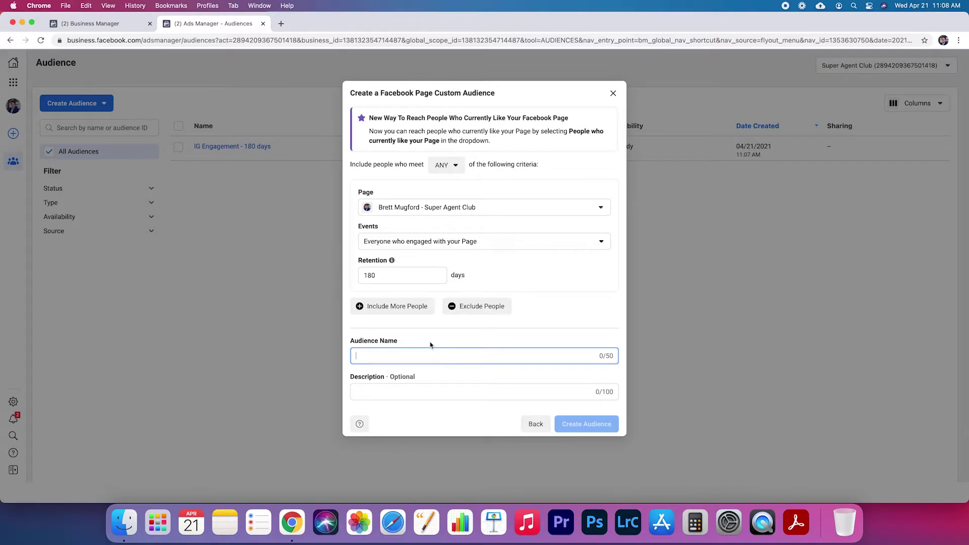
type("FB Page Engag")
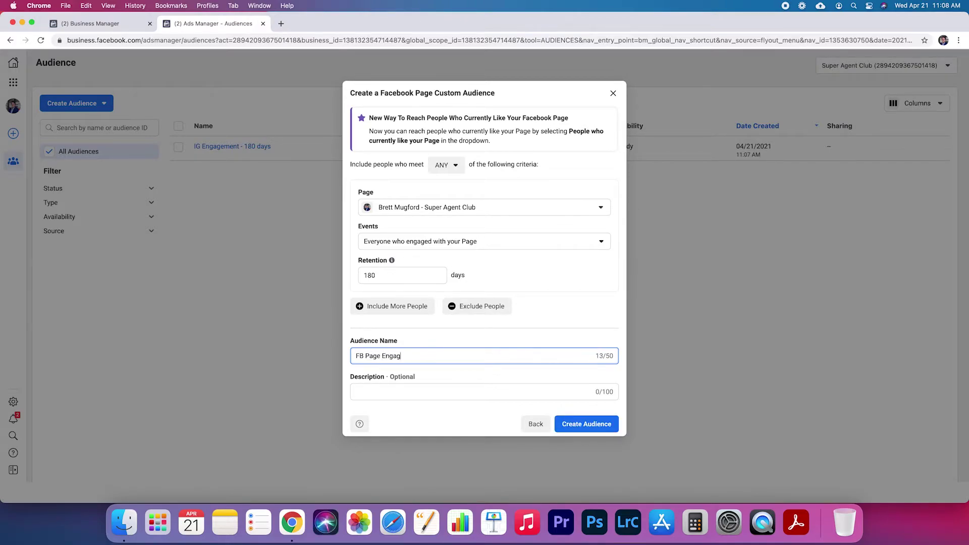
type("ment - 180 days")
right_click(413, 358)
left_click(429, 335)
left_click(604, 428)
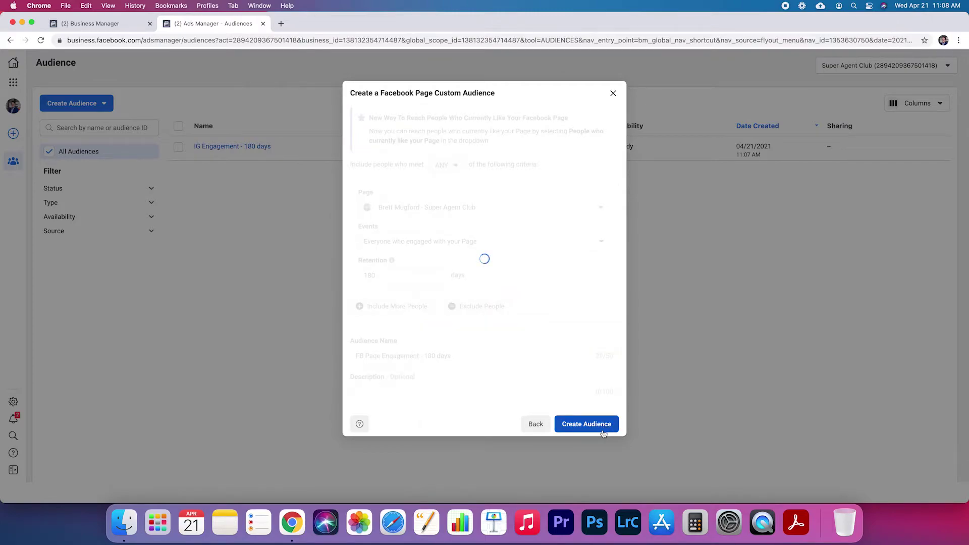
Close the creation confirmation to return to the audience list.
left_click(605, 383)
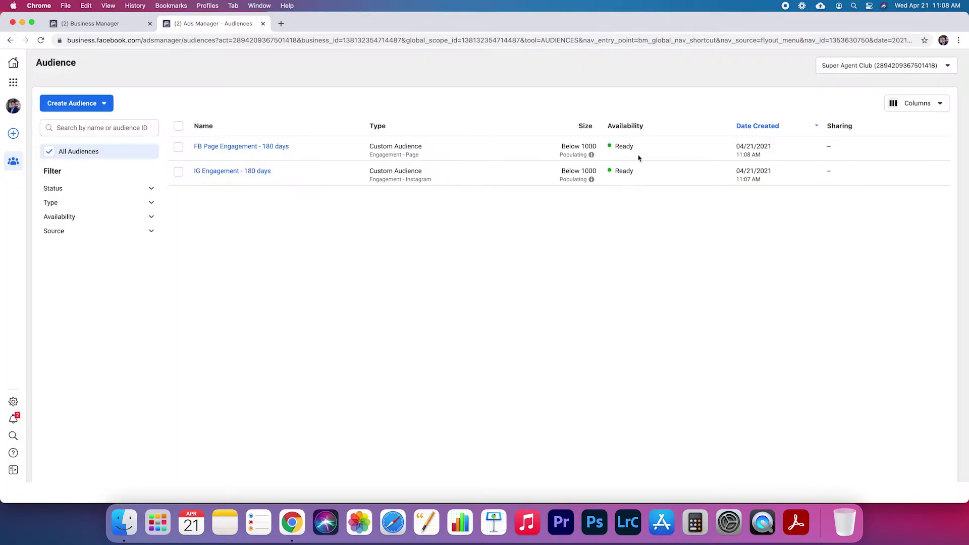
mouse_move(593, 180)
left_click(103, 105)
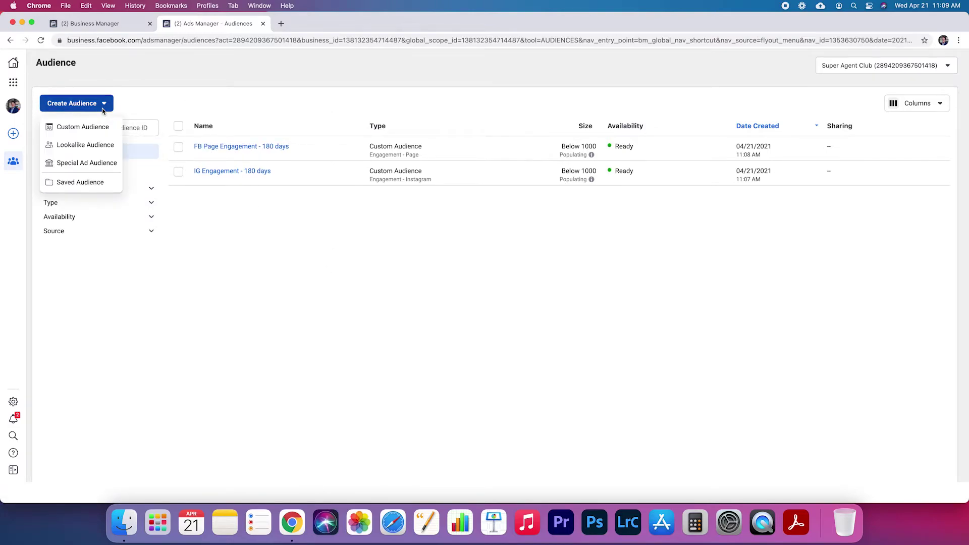
left_click(337, 232)
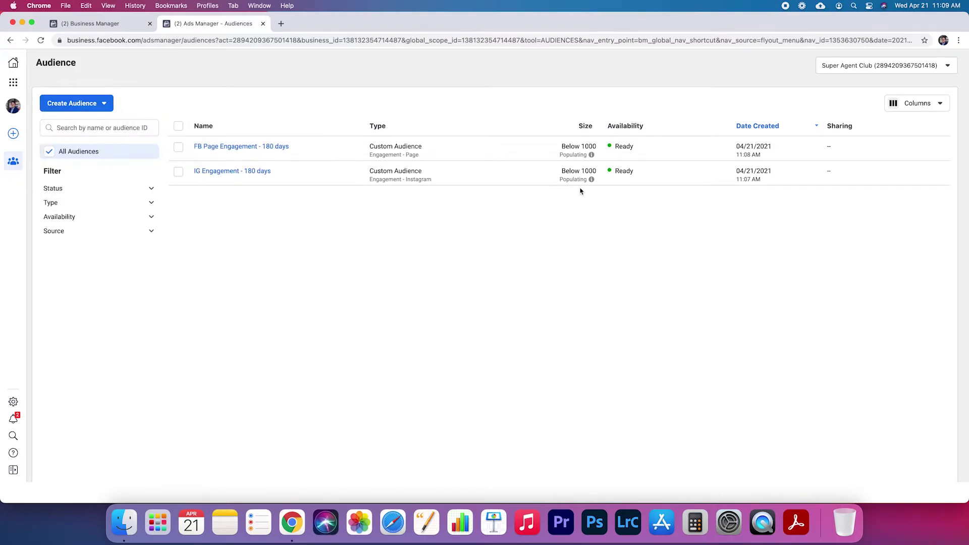
Open the custom audience source dialog, cancel it, and reopen the Create Audience menu.
left_click(98, 106)
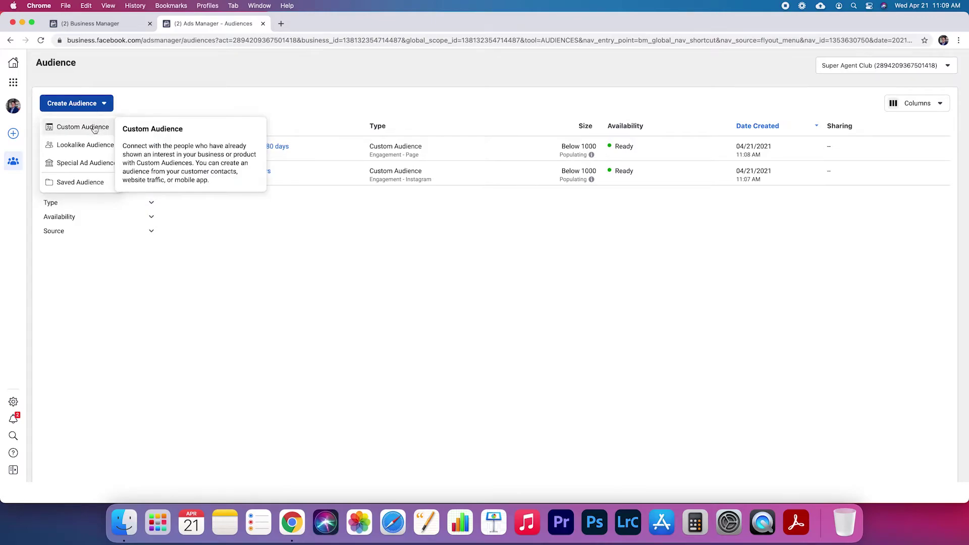
left_click(95, 129)
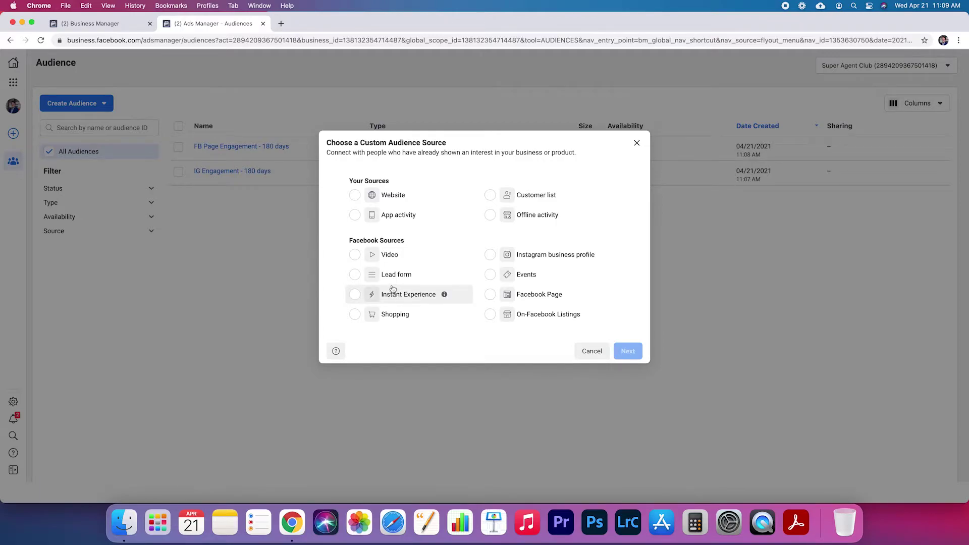
left_click(637, 144)
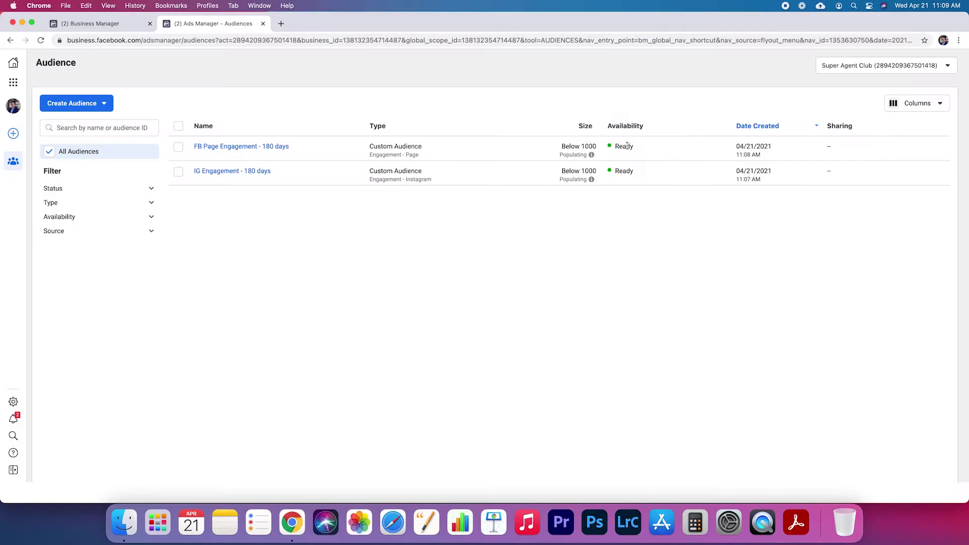
left_click(94, 104)
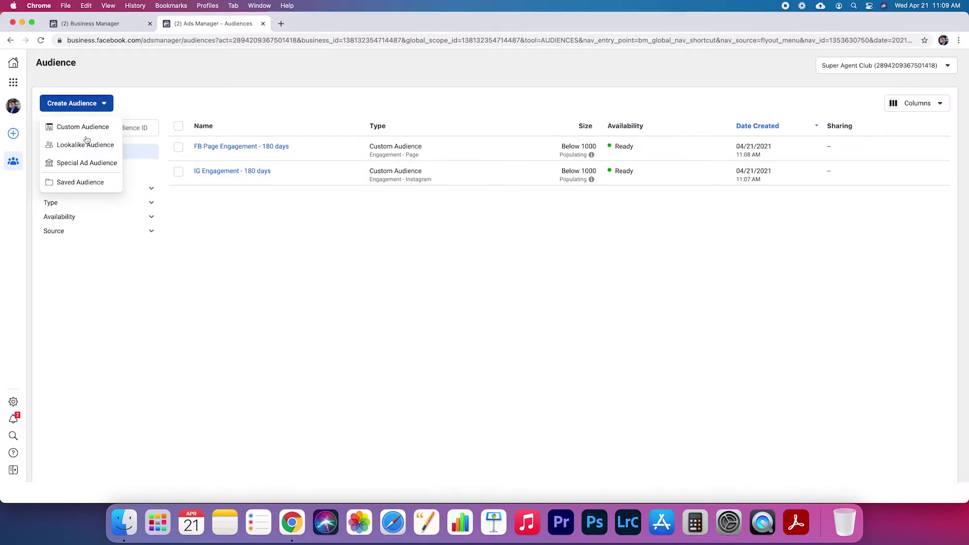
Start a Special Ad Audience sourced from IG Engagement - 180 days.
left_click(82, 167)
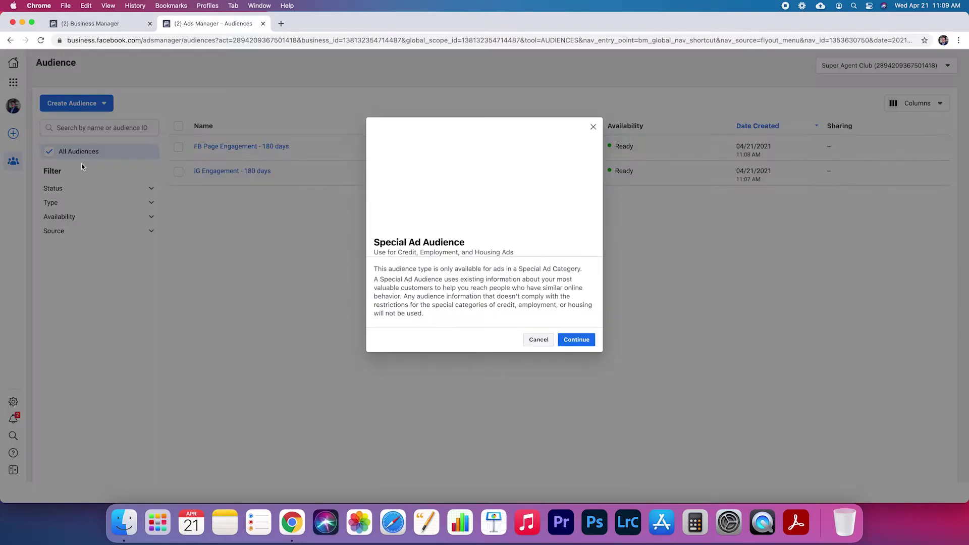
left_click(576, 340)
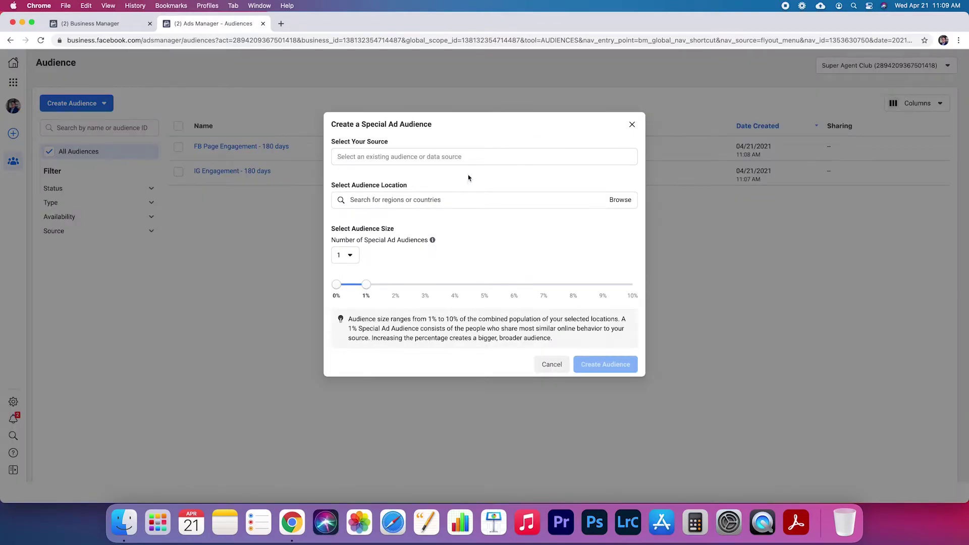
left_click(471, 158)
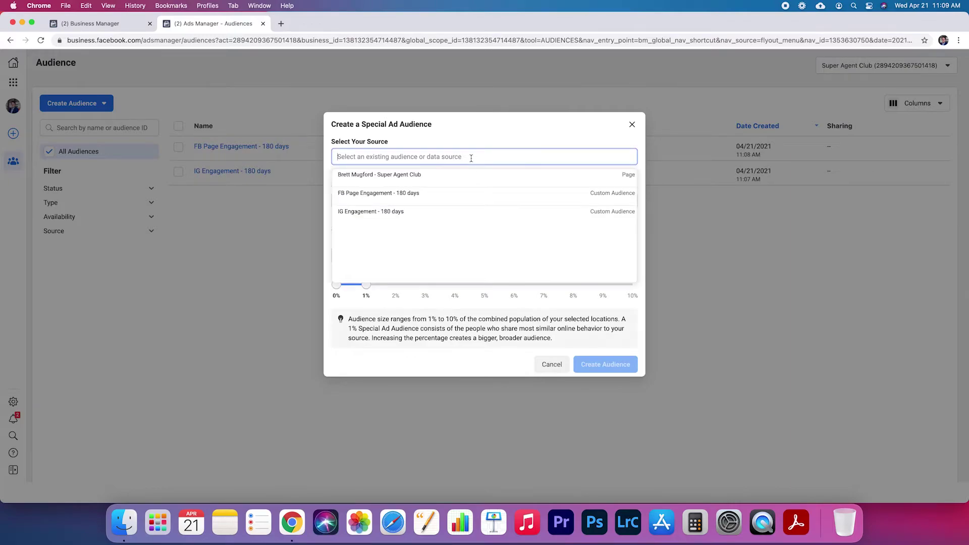
left_click(415, 218)
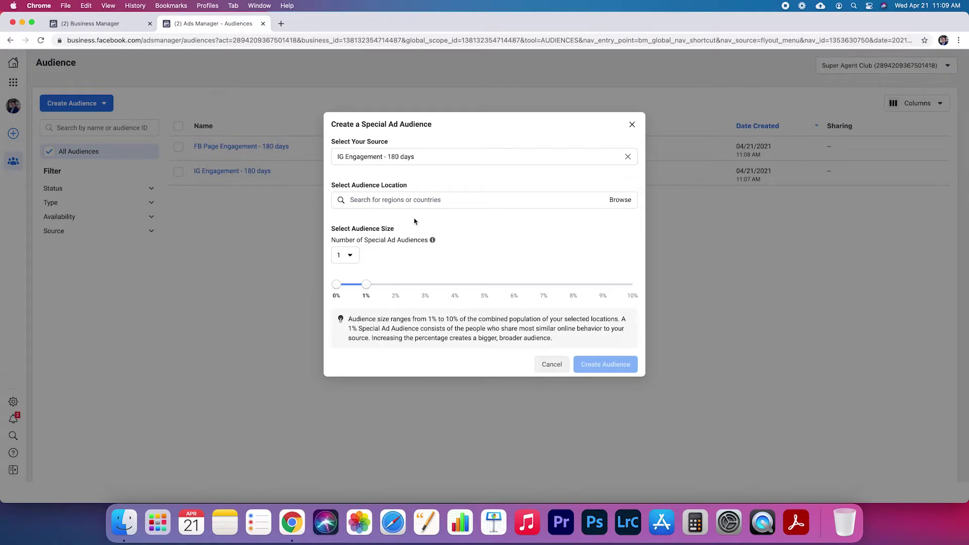
Add Canada as the location, keep the size at 1%, and create the audience.
left_click(423, 200)
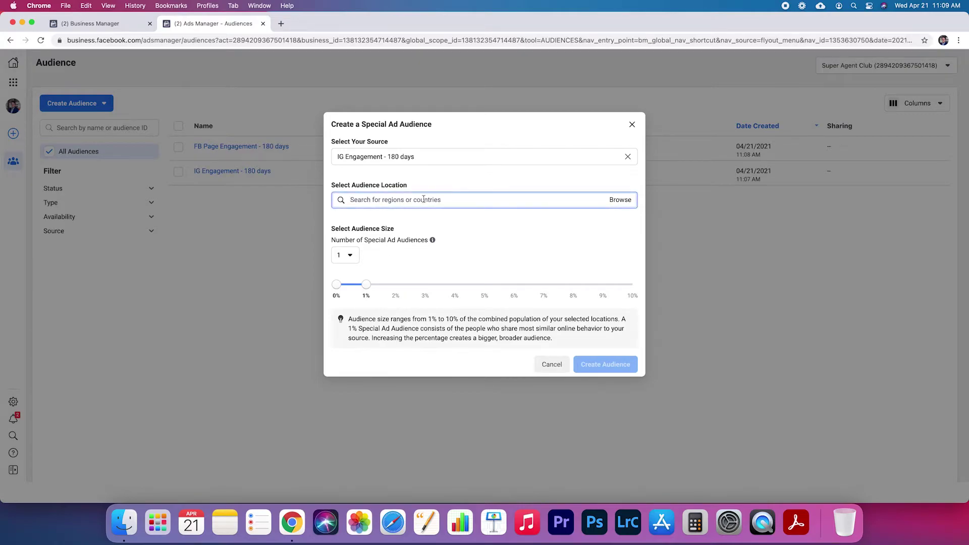
type("canada")
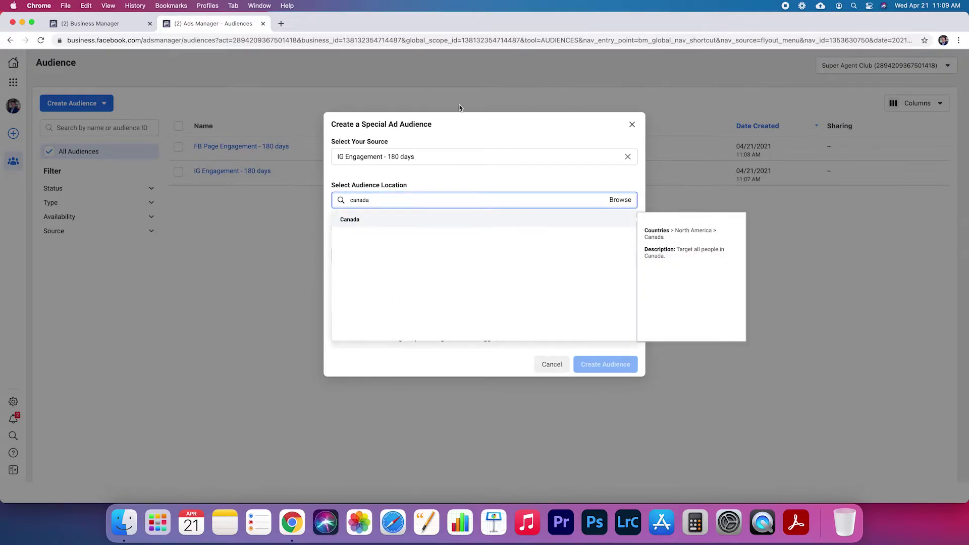
left_click(394, 222)
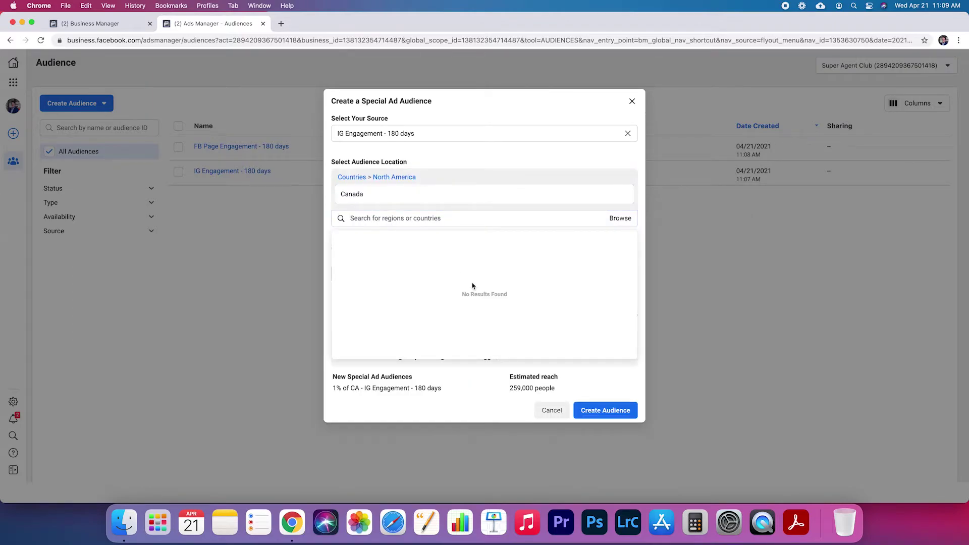
left_click(630, 377)
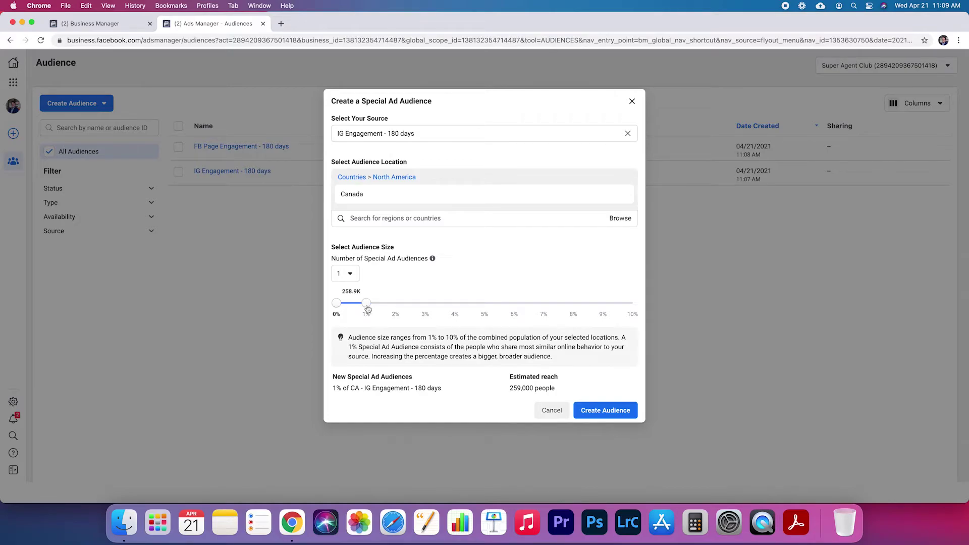
left_click_drag(366, 305, 631, 312)
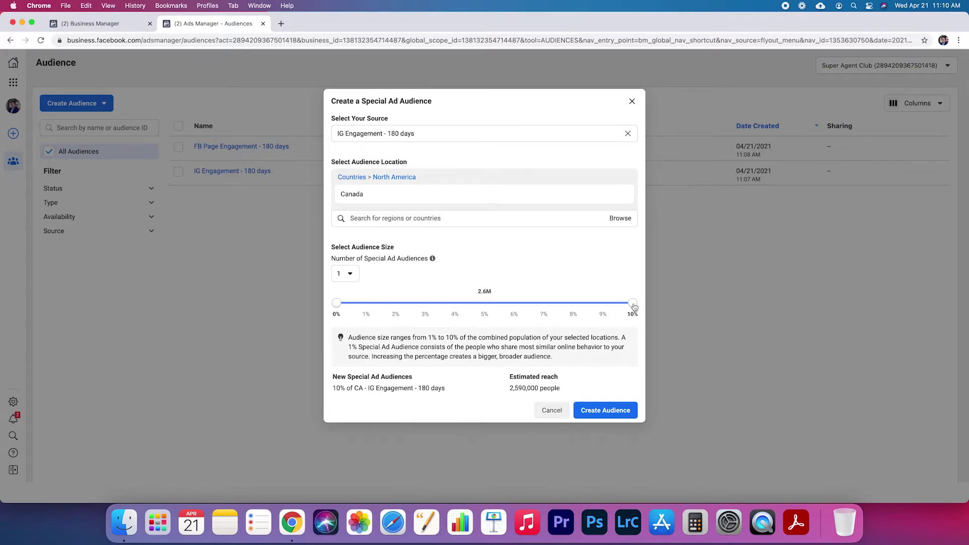
left_click_drag(633, 306, 370, 305)
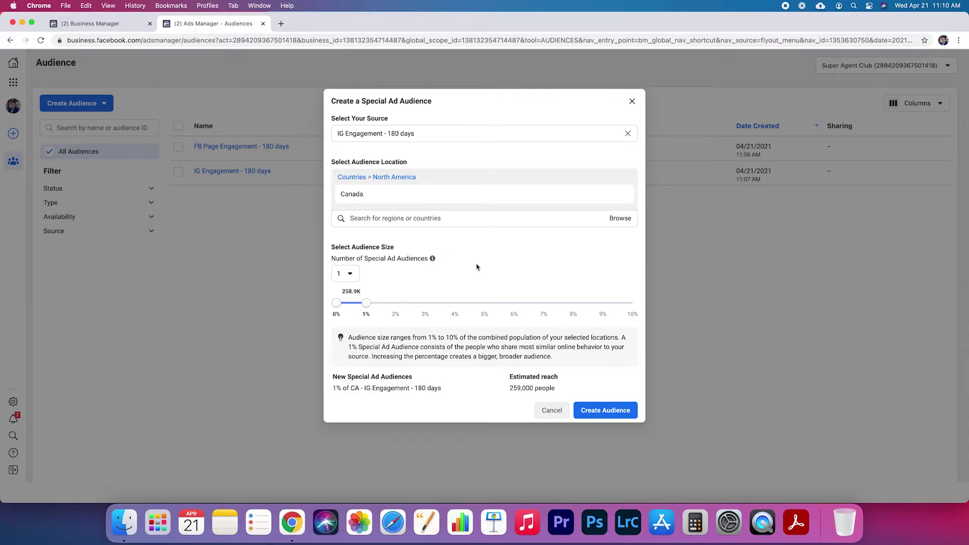
left_click(605, 410)
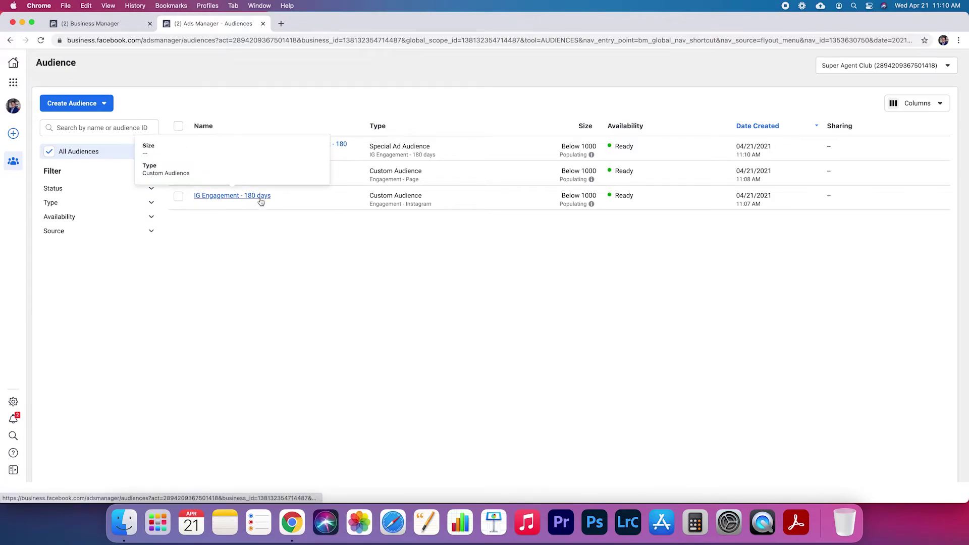
Build a second 1% Canada Special Ad Audience from FB Page Engagement - 180 days.
left_click(102, 111)
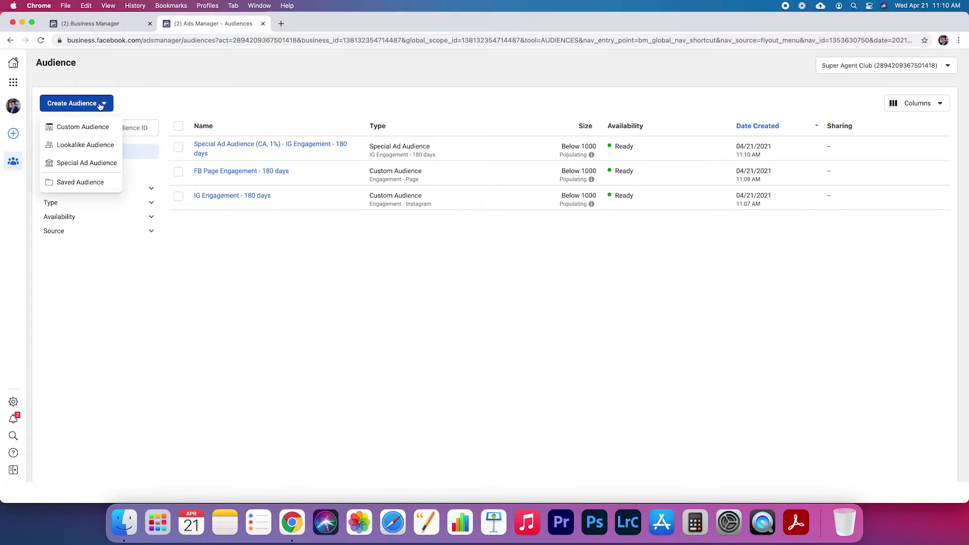
left_click(97, 164)
left_click(575, 340)
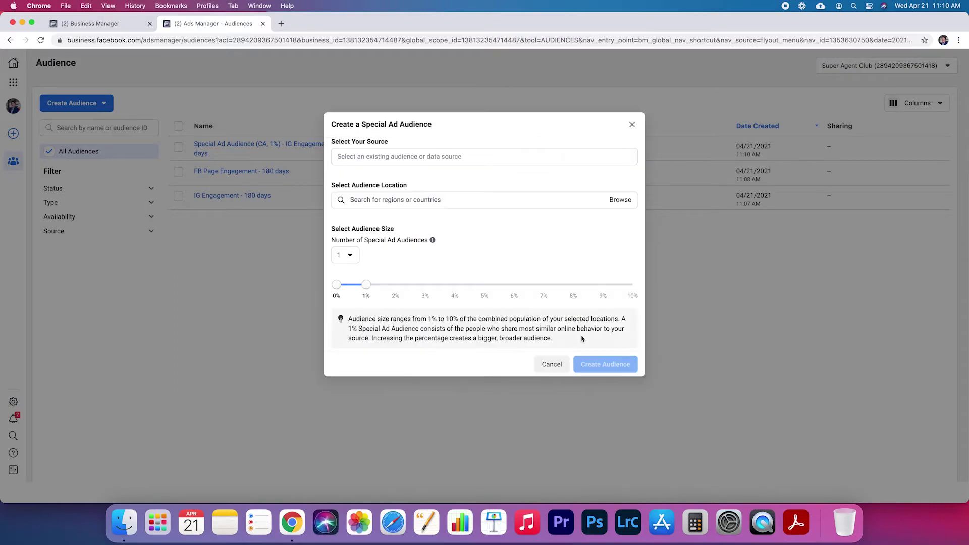
left_click(435, 157)
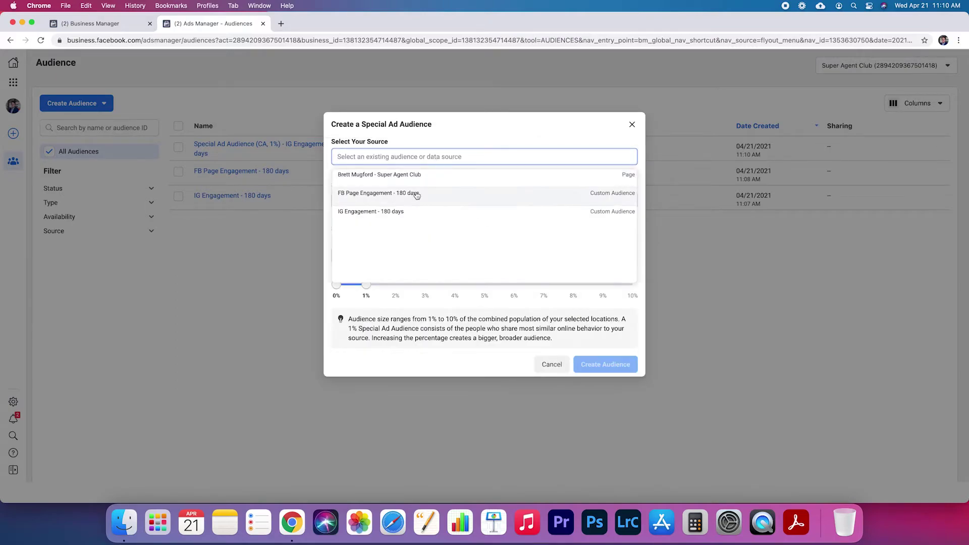
left_click(419, 190)
left_click(428, 201)
type("canada")
left_click(431, 221)
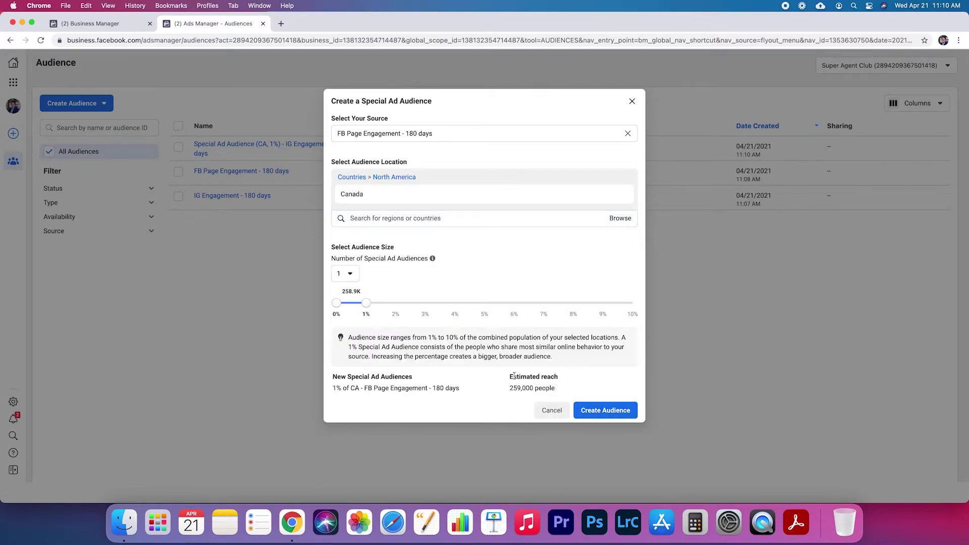
left_click(620, 408)
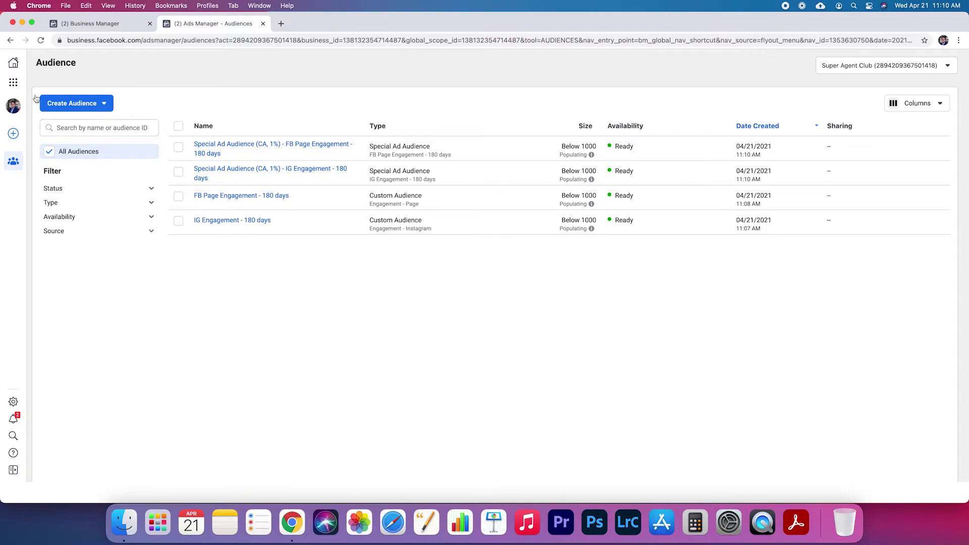
Go to Ads Manager, select the Free list of homes under 400k campaign, and edit its New Ad.
left_click(13, 83)
left_click(72, 115)
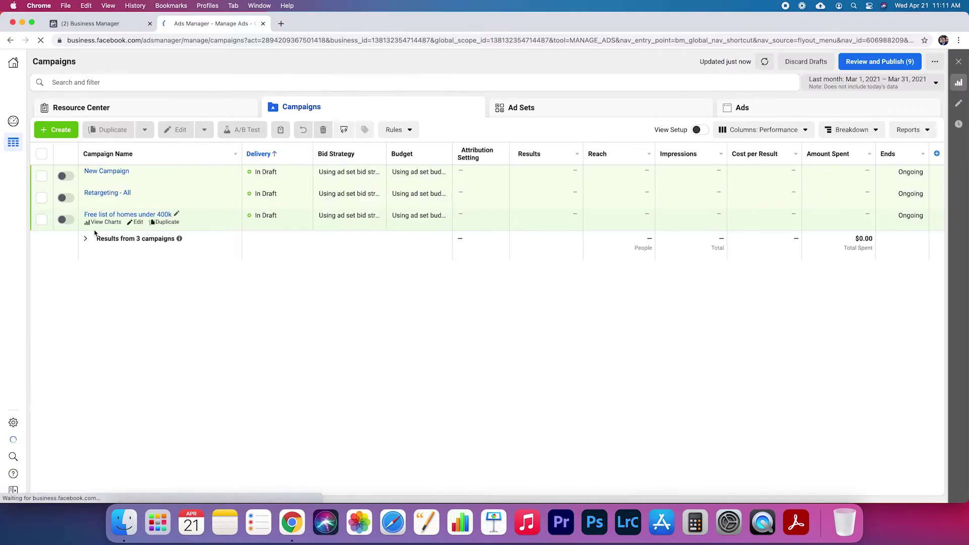
left_click(135, 215)
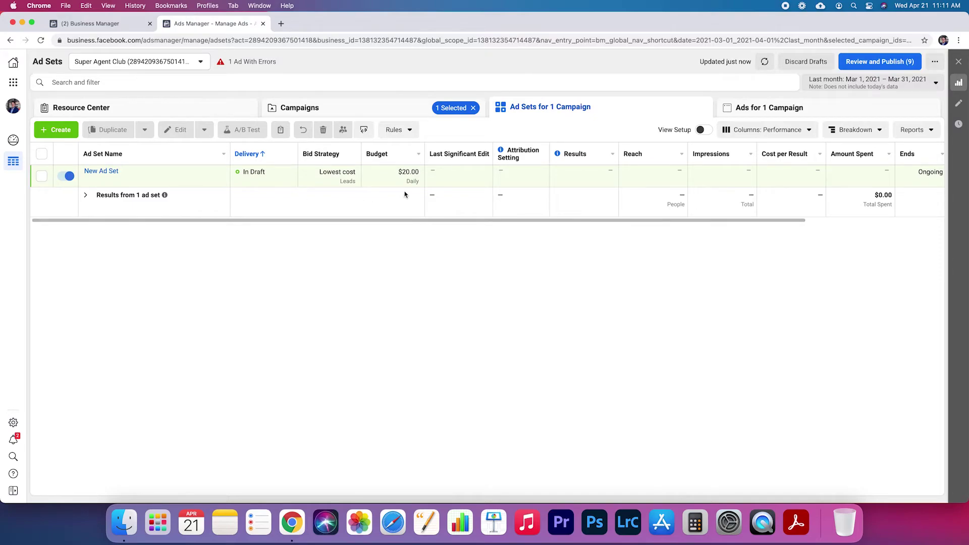
left_click(782, 116)
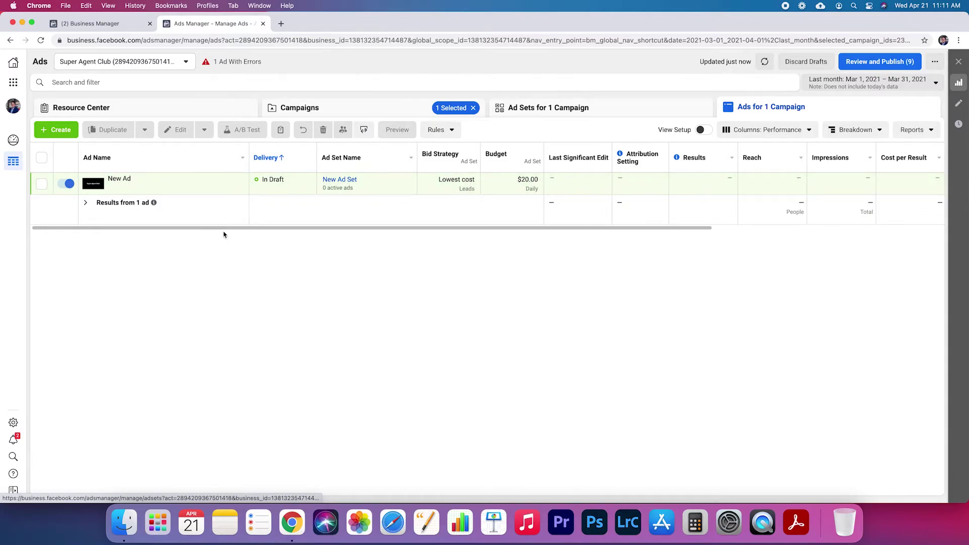
left_click(160, 187)
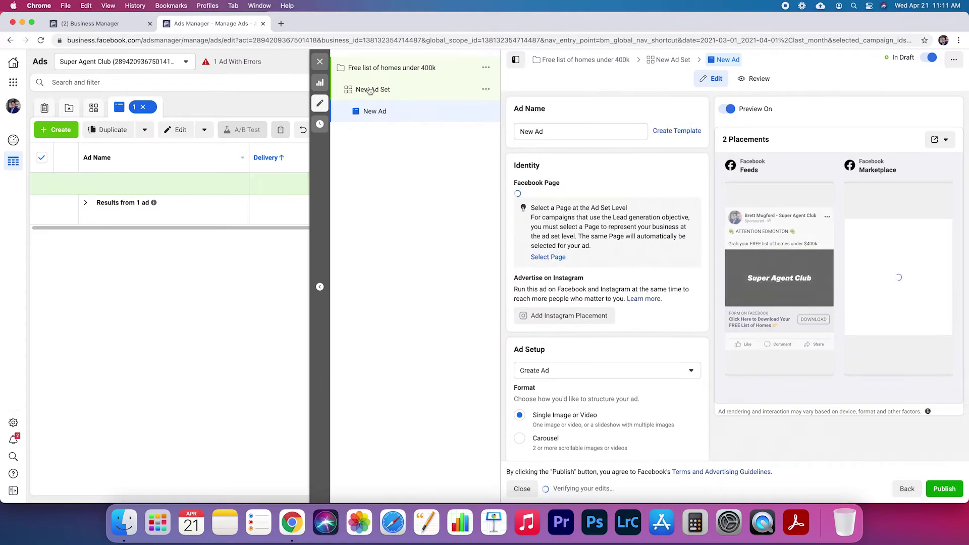
Switch to the New Ad Set and review its Edmonton +15 mi, ages 18–65+, all-genders targeting and placements.
left_click(373, 89)
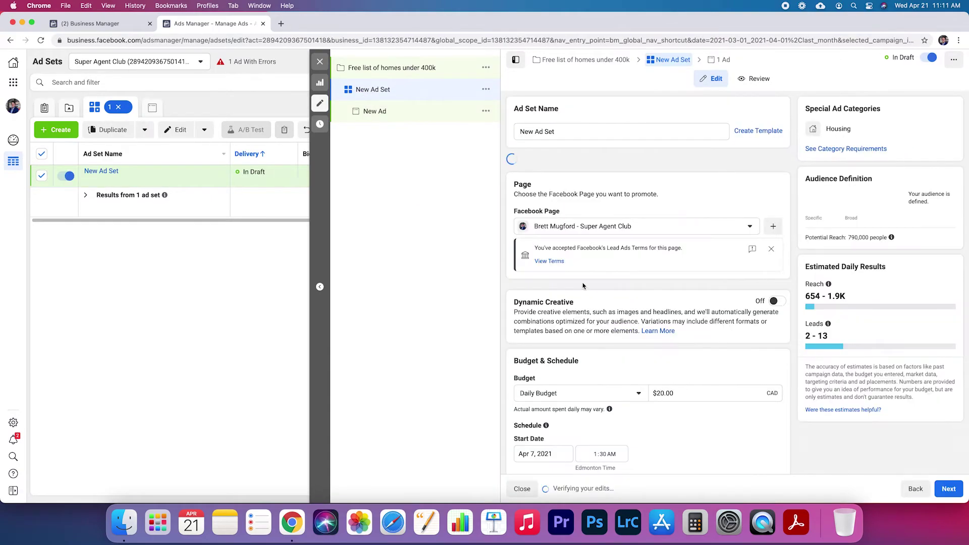
scroll(620, 352, "down", 2)
scroll(620, 351, "down", 10)
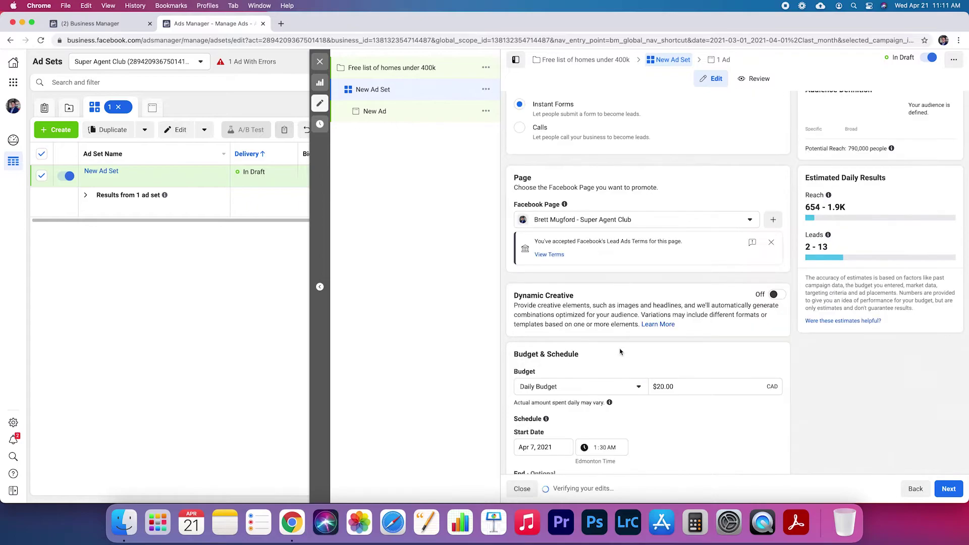
scroll(620, 352, "up", 10)
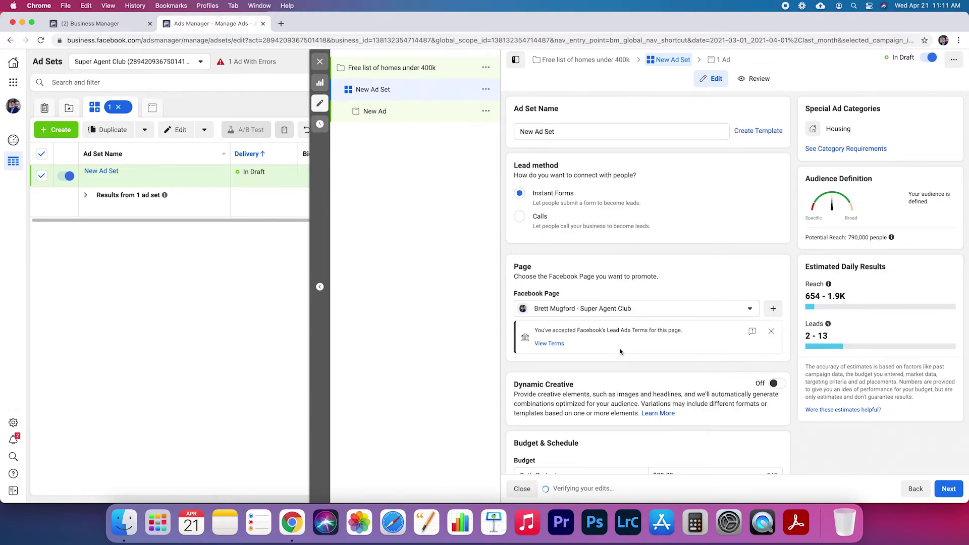
scroll(620, 352, "down", 10)
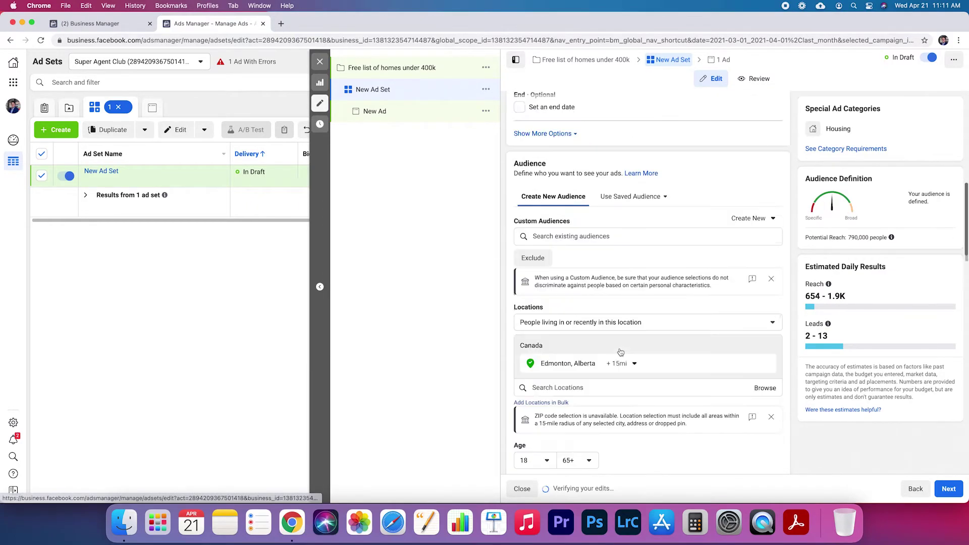
scroll(621, 351, "down", 3)
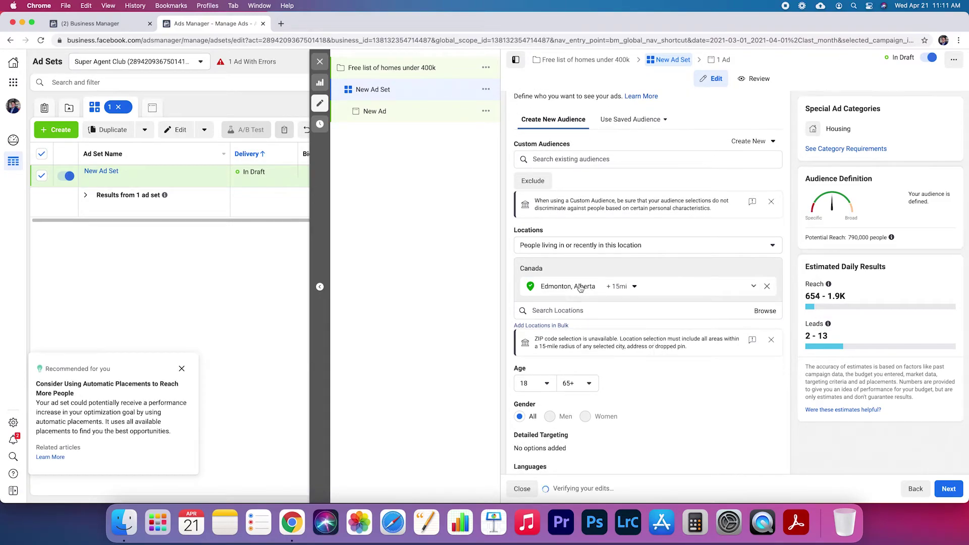
scroll(580, 288, "down", 2)
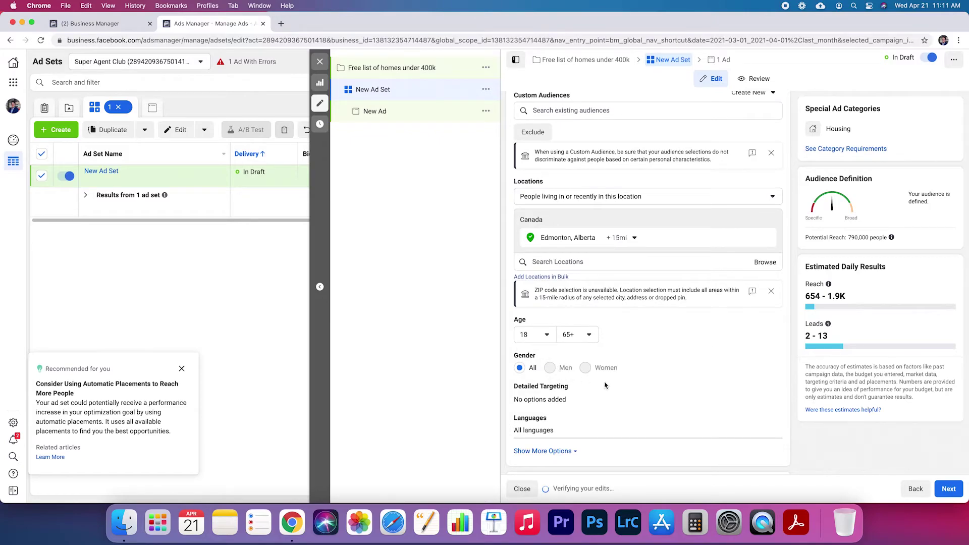
scroll(618, 393, "down", 2)
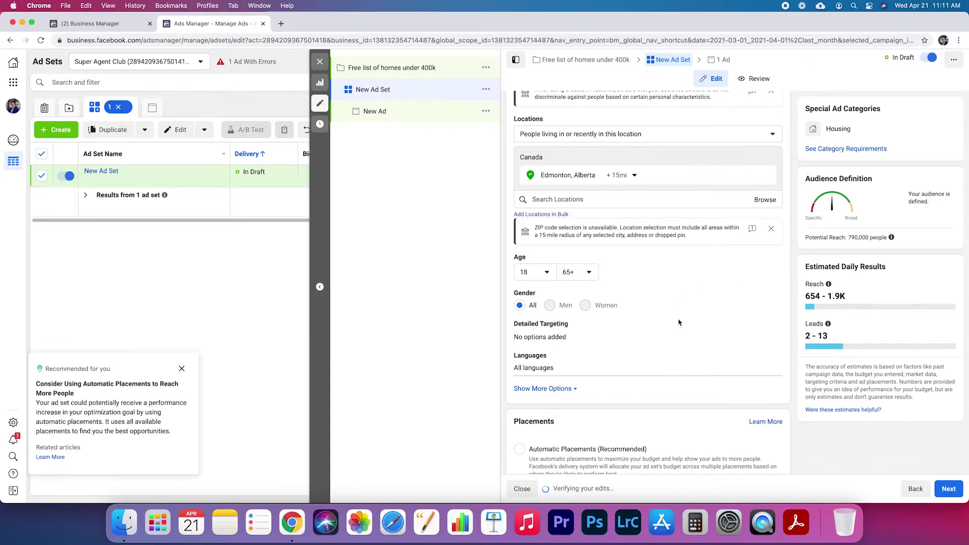
scroll(703, 343, "down", 3)
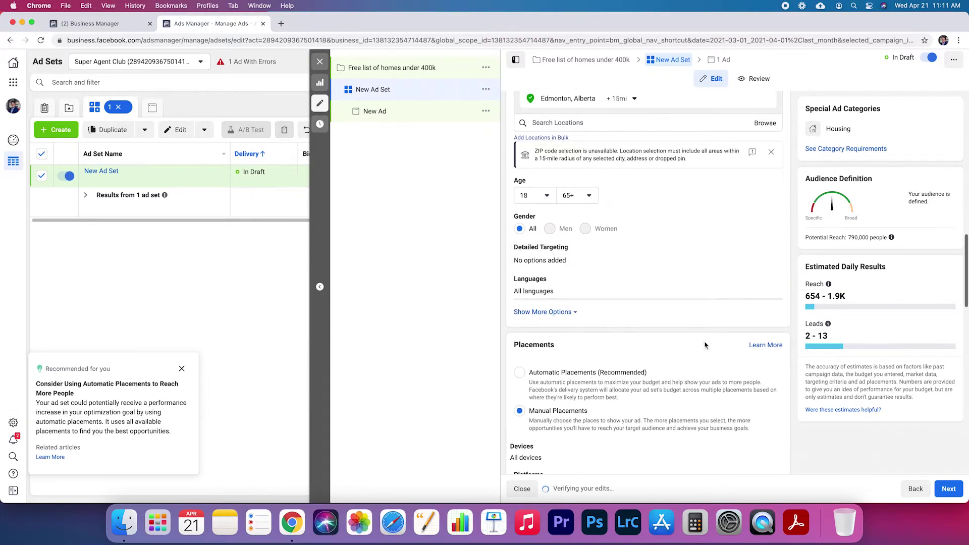
scroll(705, 345, "down", 2)
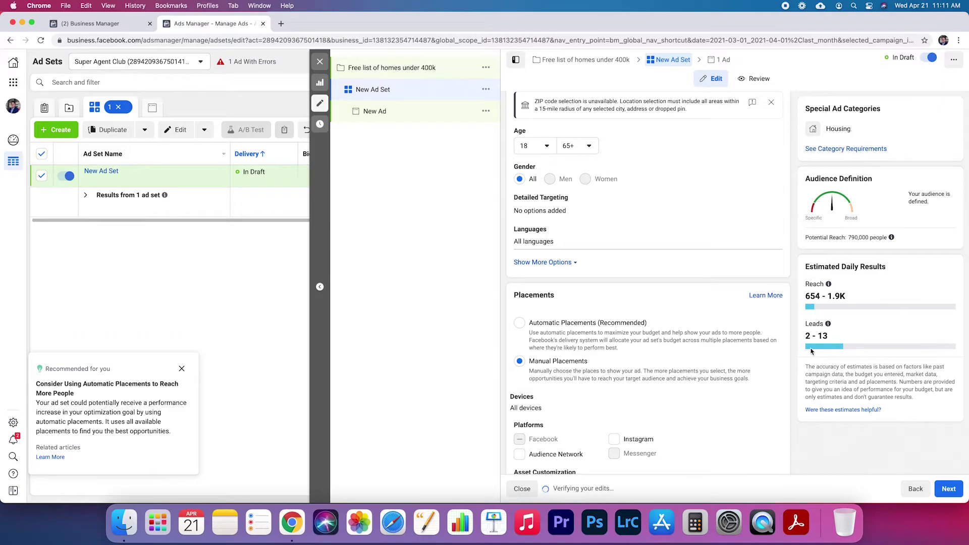
mouse_move(828, 324)
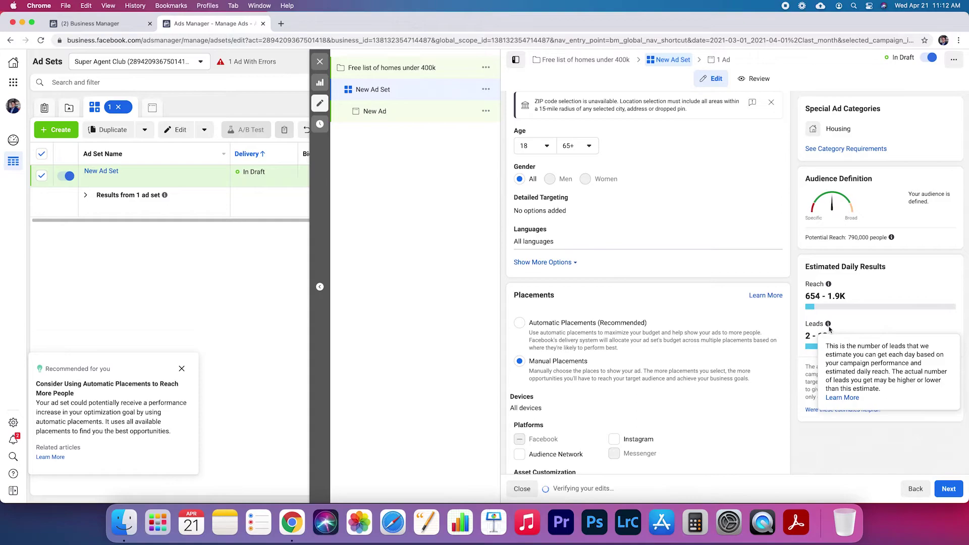
scroll(649, 390, "down", 5)
scroll(649, 386, "up", 8)
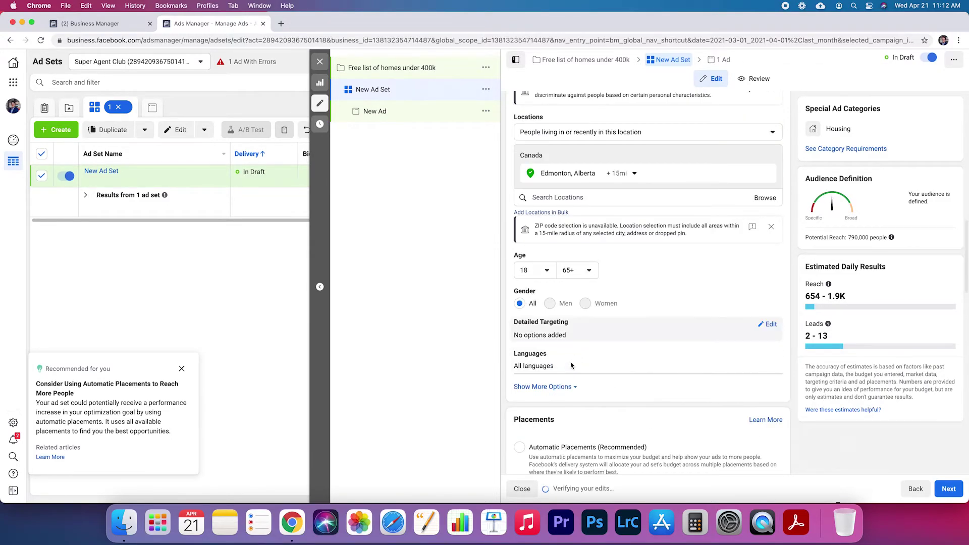
scroll(565, 337, "up", 3)
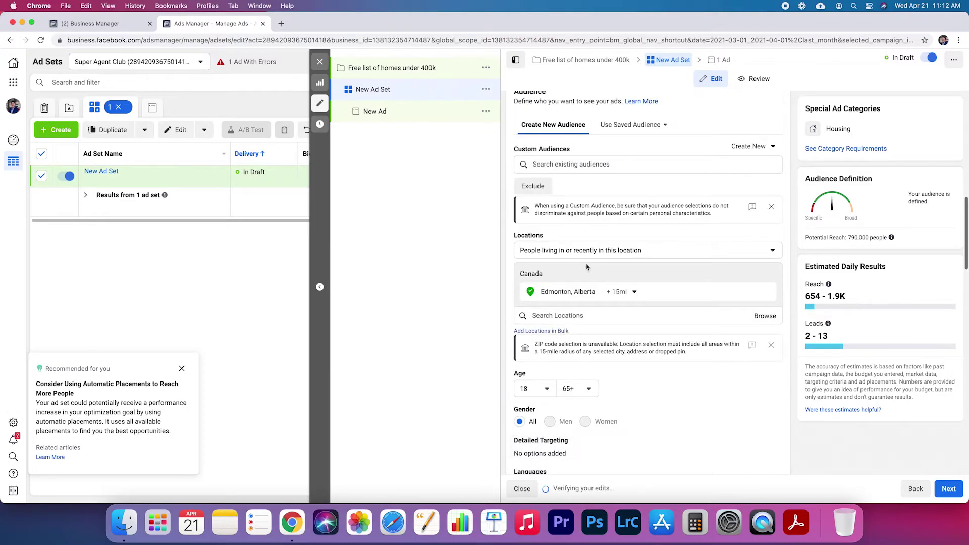
scroll(581, 306, "down", 3)
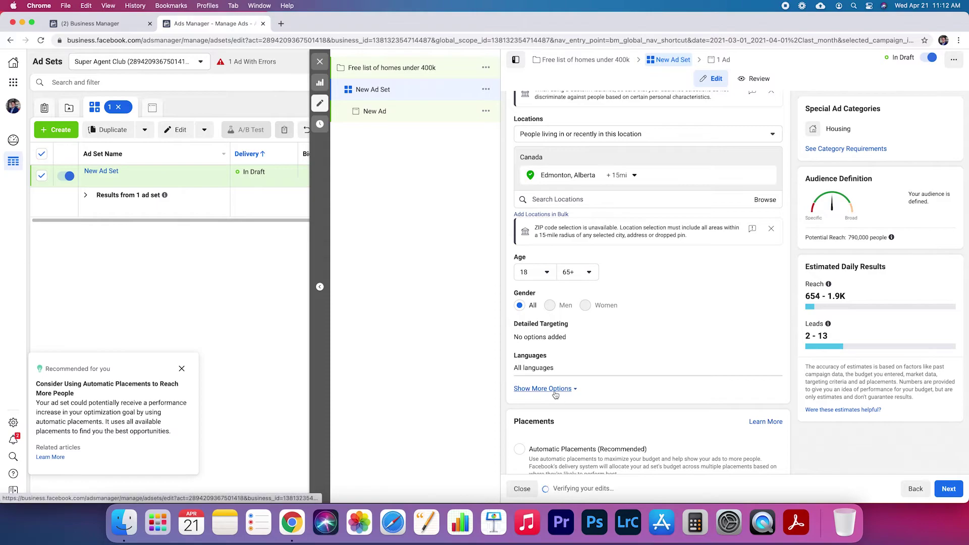
Expand the audience options and try searching detailed targeting, which returns no results.
left_click(579, 388)
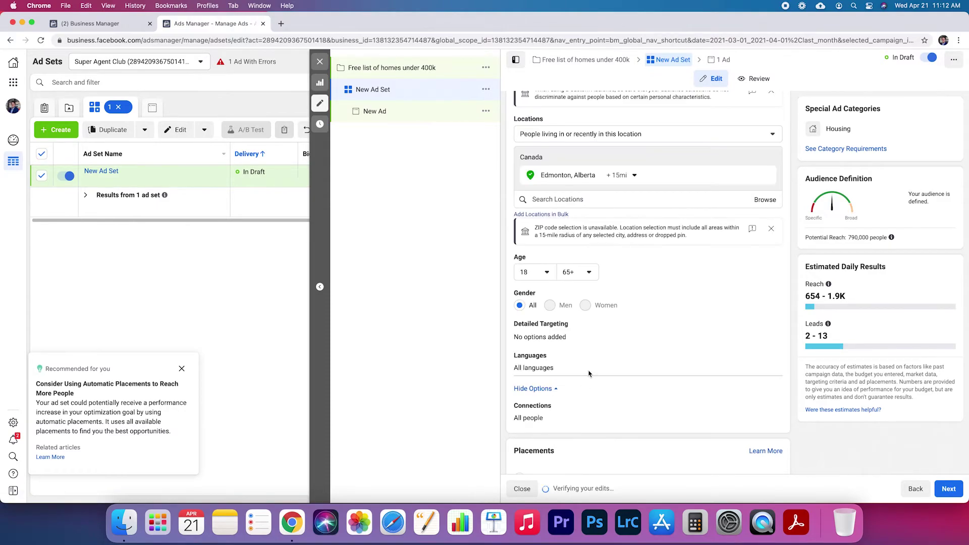
left_click(775, 331)
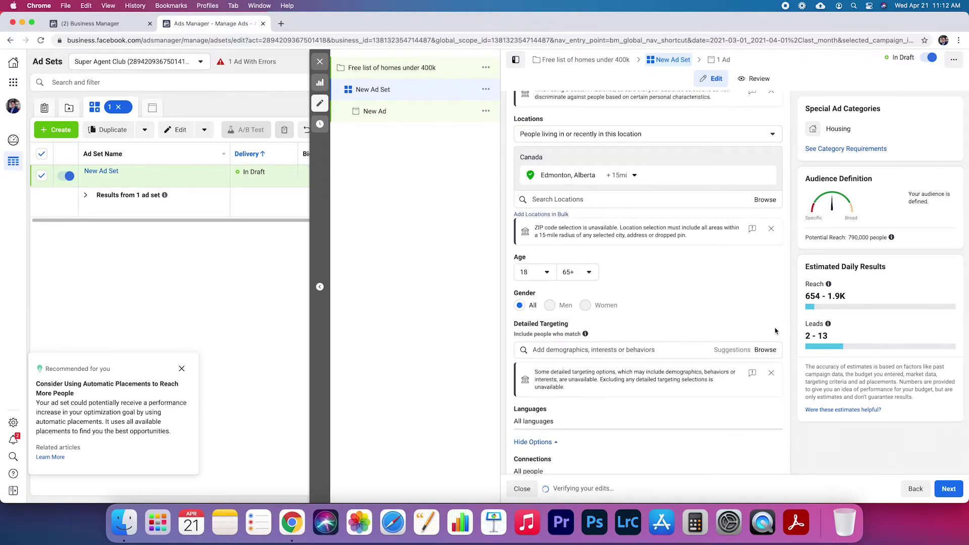
left_click(672, 349)
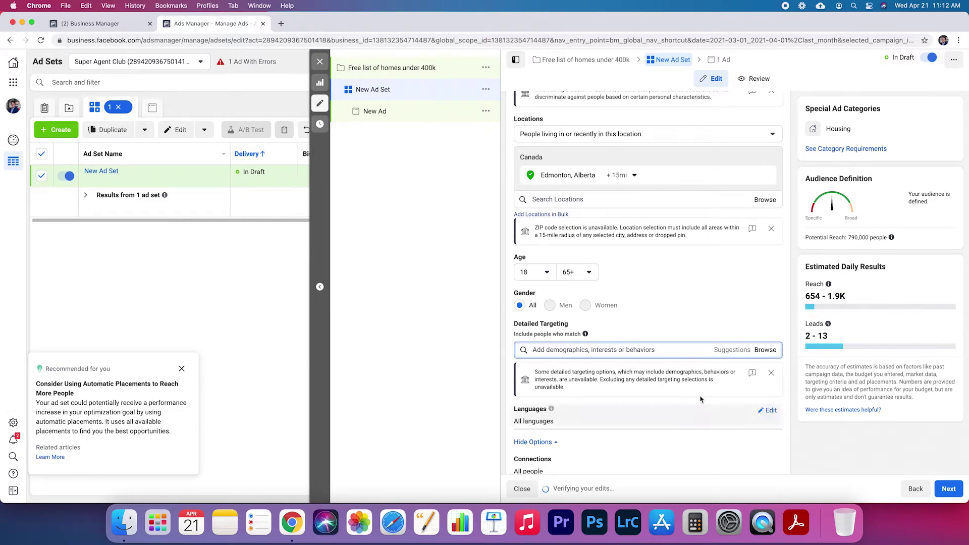
left_click(748, 332)
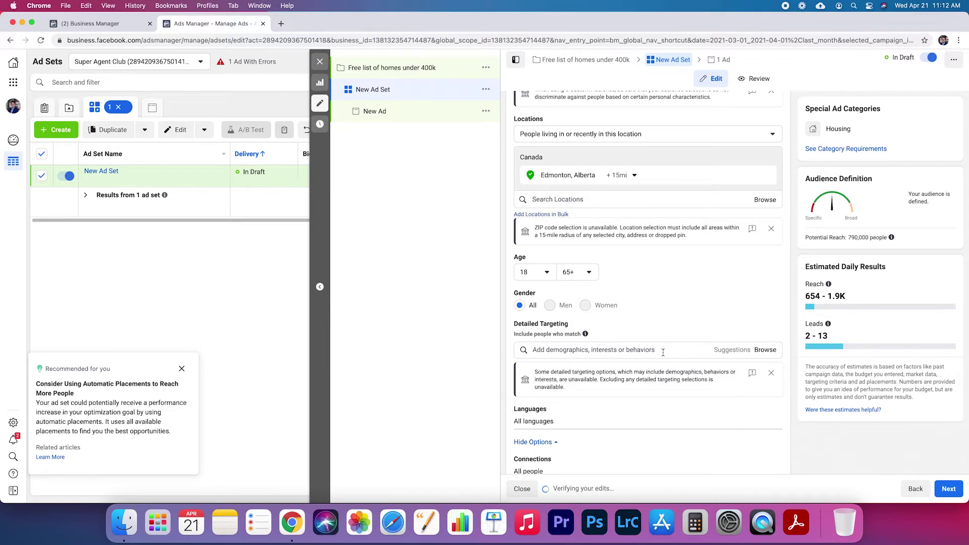
left_click(662, 352)
left_click(727, 325)
Review the ad set's potential reach of 790,000 people and 2–13 estimated daily leads.
scroll(727, 325, "down", 7)
scroll(721, 334, "up", 13)
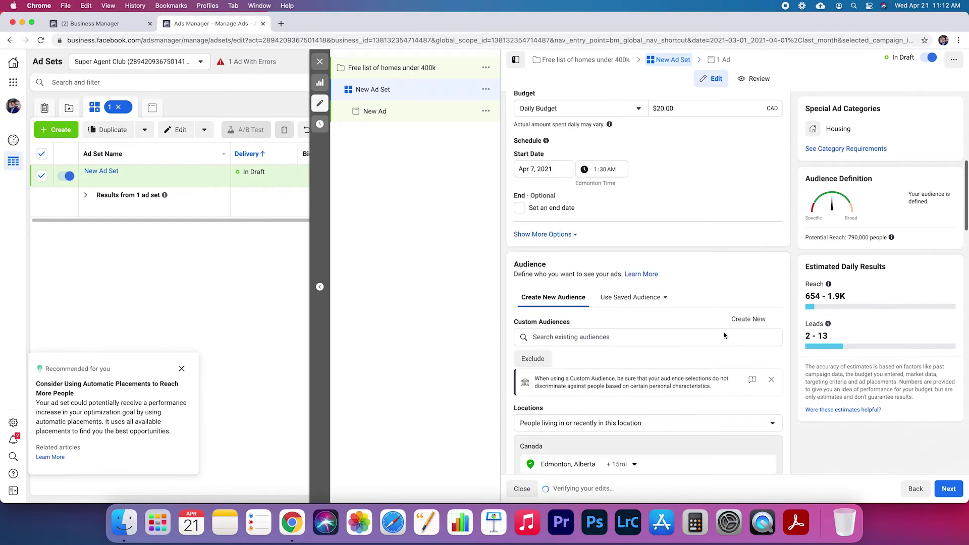
scroll(721, 331, "down", 5)
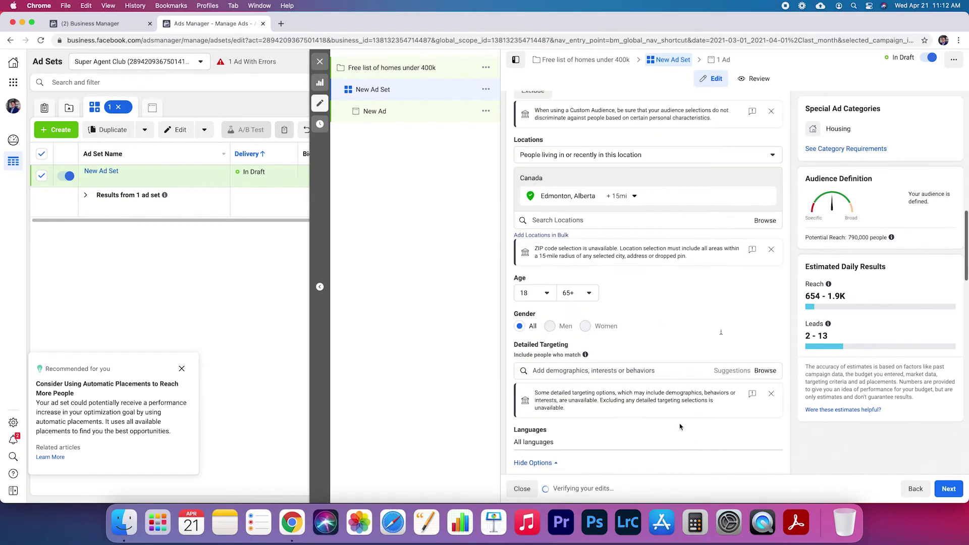
scroll(590, 357, "down", 2)
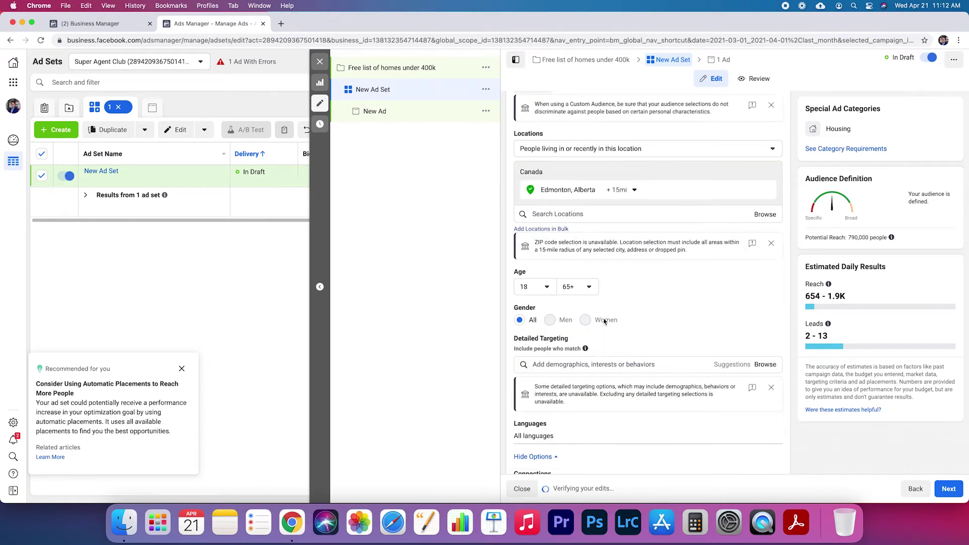
scroll(582, 341, "up", 2)
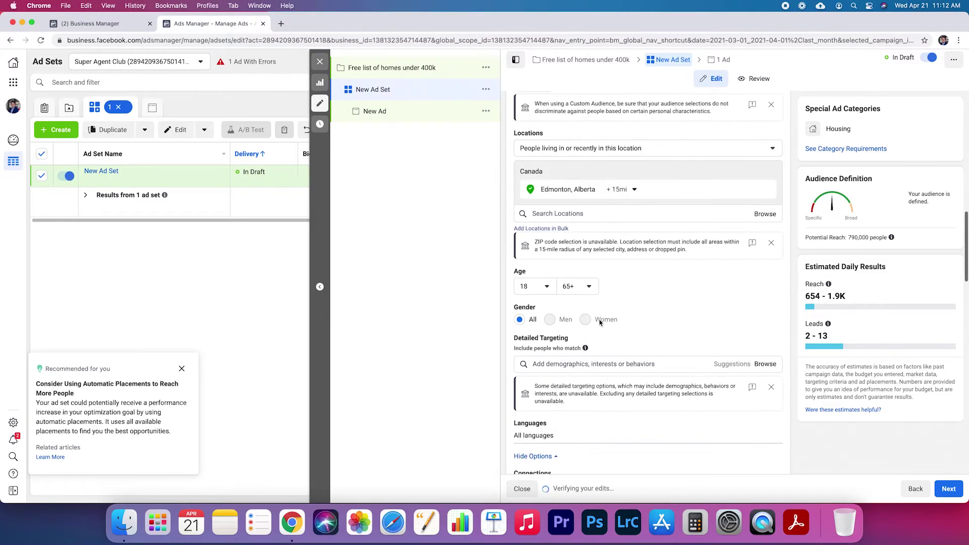
scroll(605, 197, "up", 3)
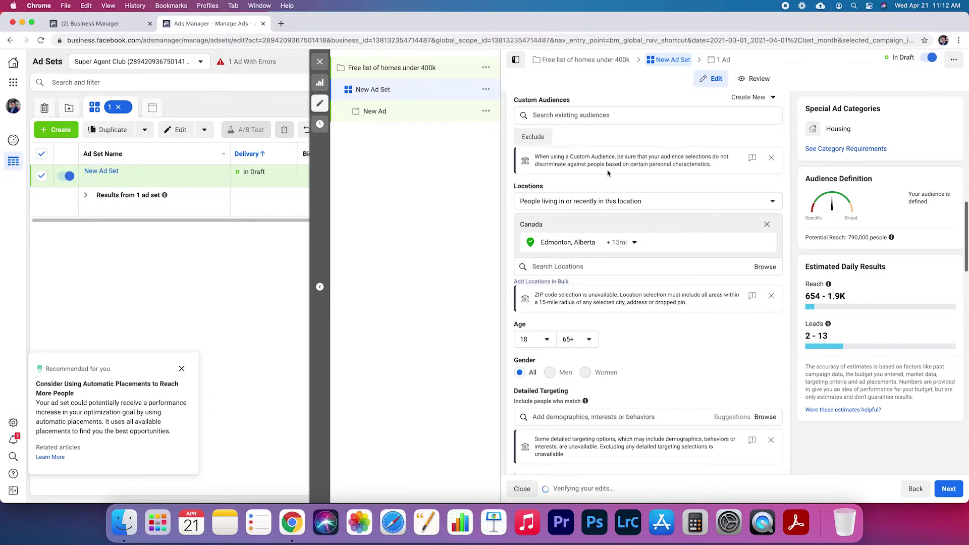
scroll(605, 174, "up", 3)
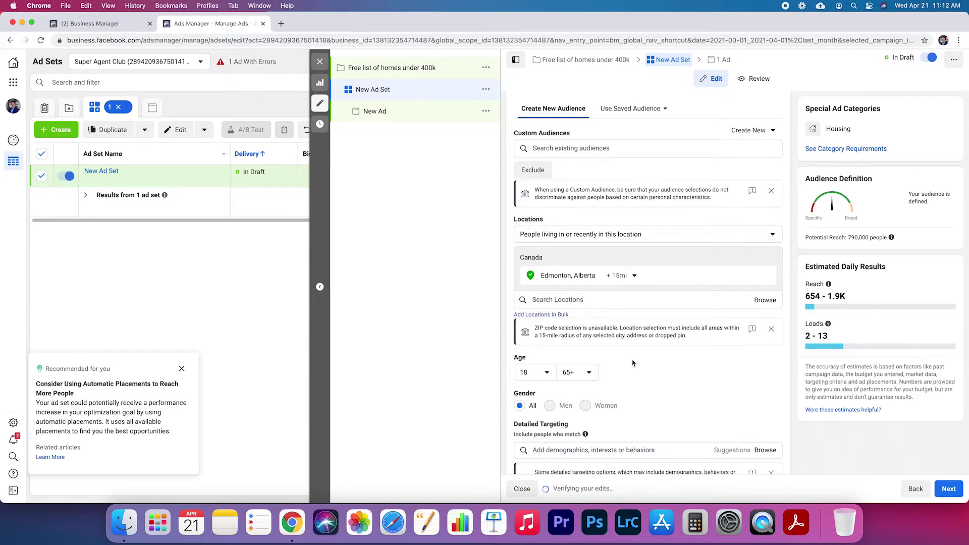
scroll(632, 364, "down", 1)
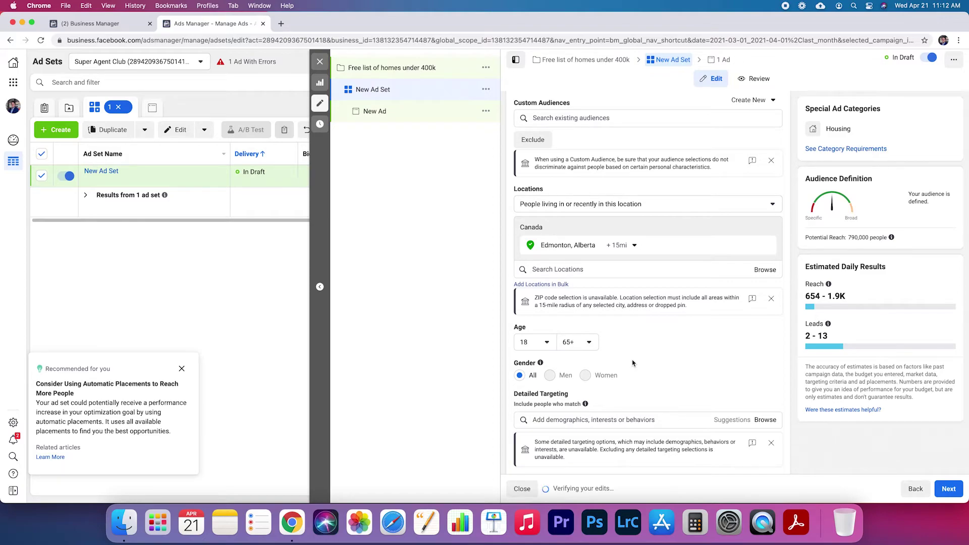
Close the ad set editor without publishing and create a new Traffic-objective campaign.
left_click(320, 62)
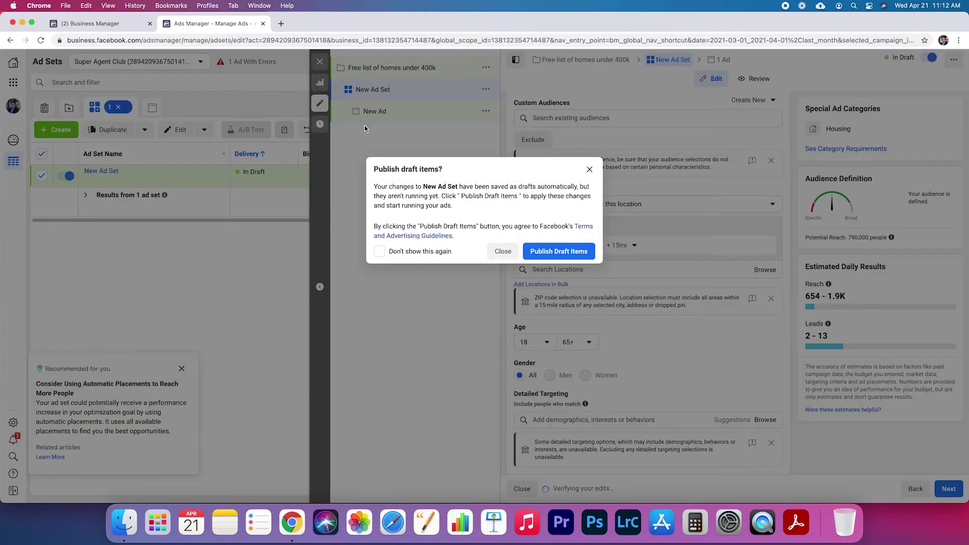
left_click(501, 251)
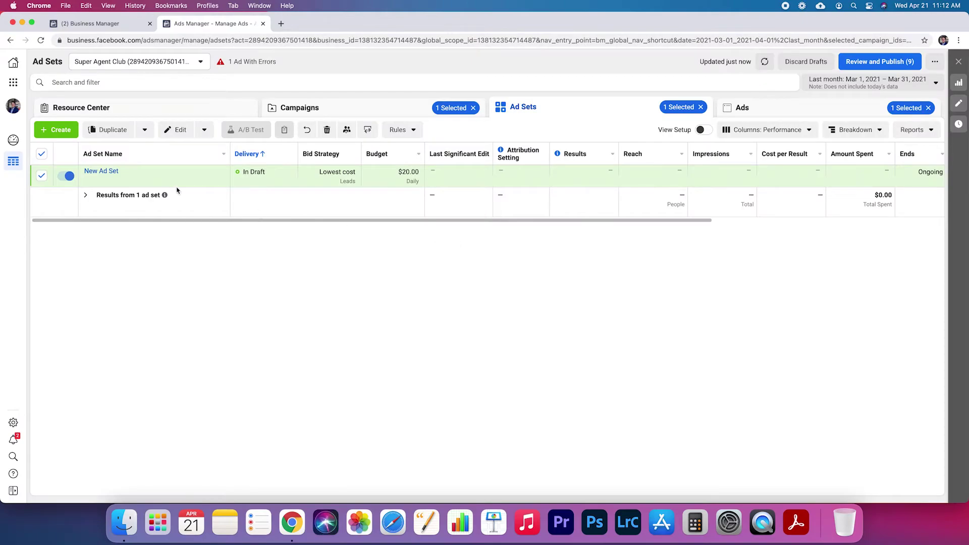
left_click(299, 109)
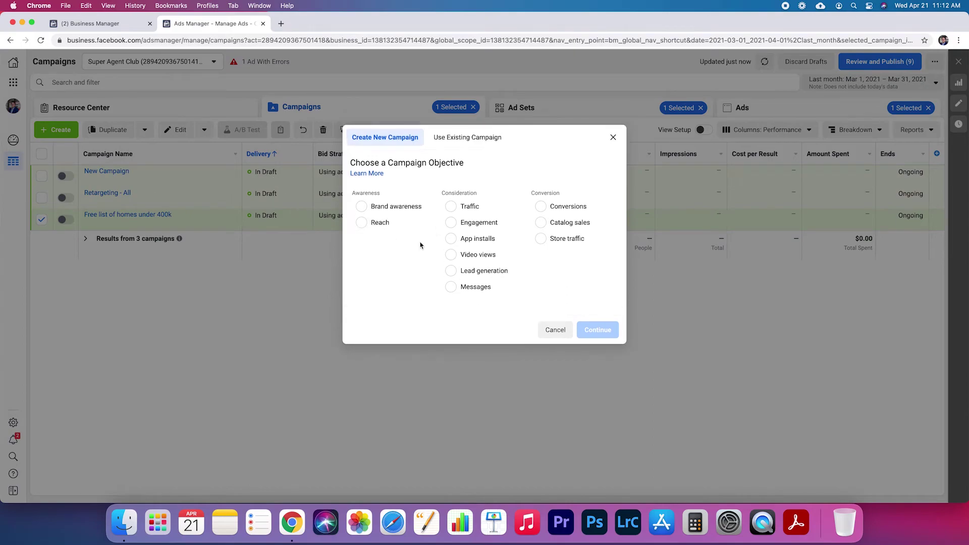
left_click(520, 206)
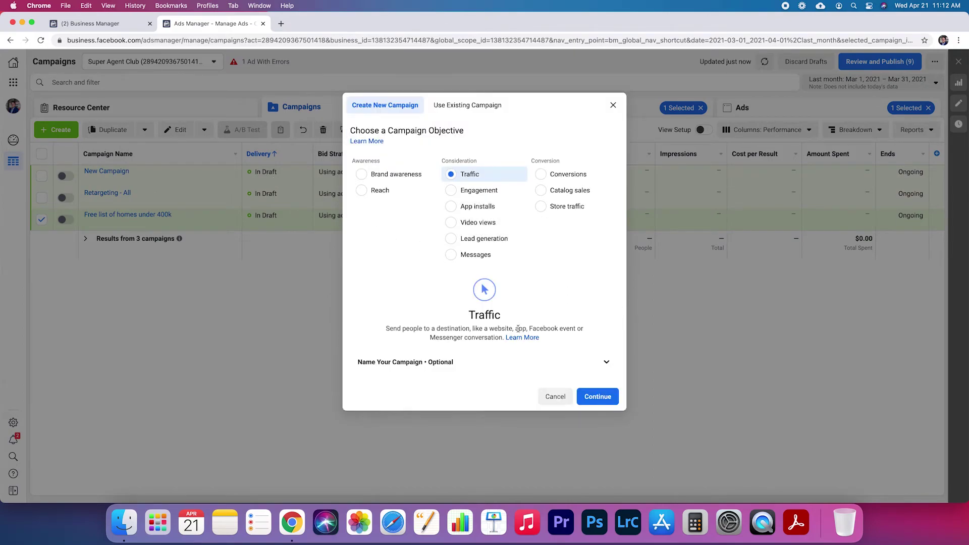
left_click(596, 398)
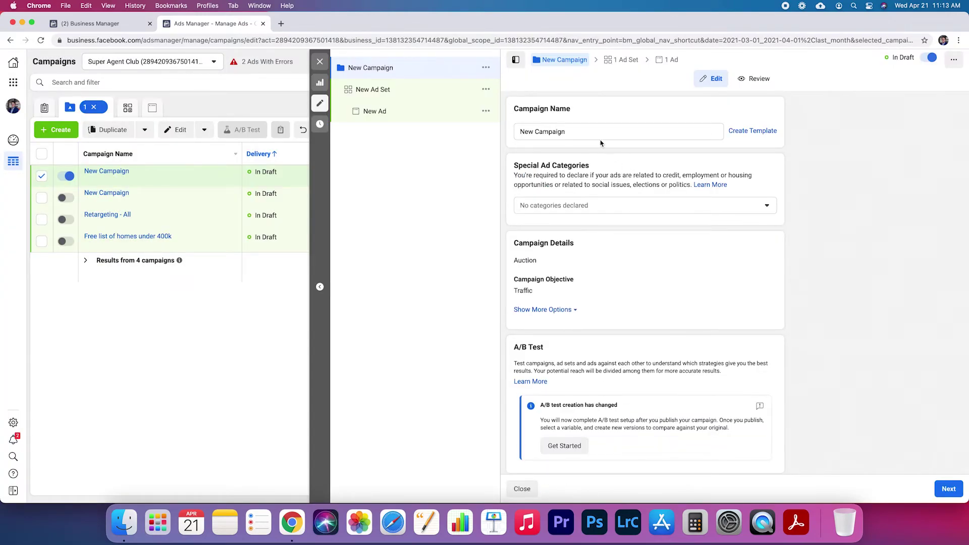
Name the campaign 'Retargeting - All engagement + lookalike', fixing the two typos via spell-check.
left_click_drag(585, 135, 514, 127)
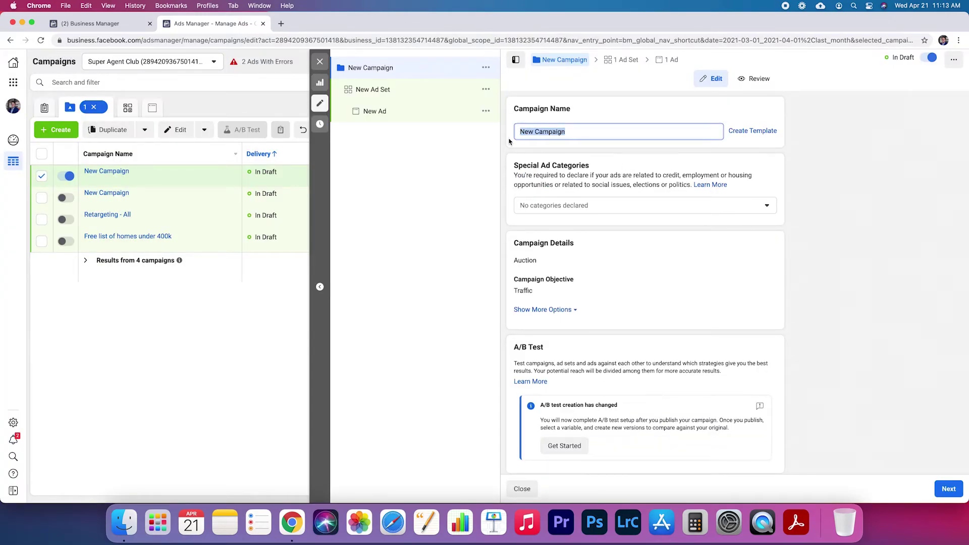
type("Retrageting - All")
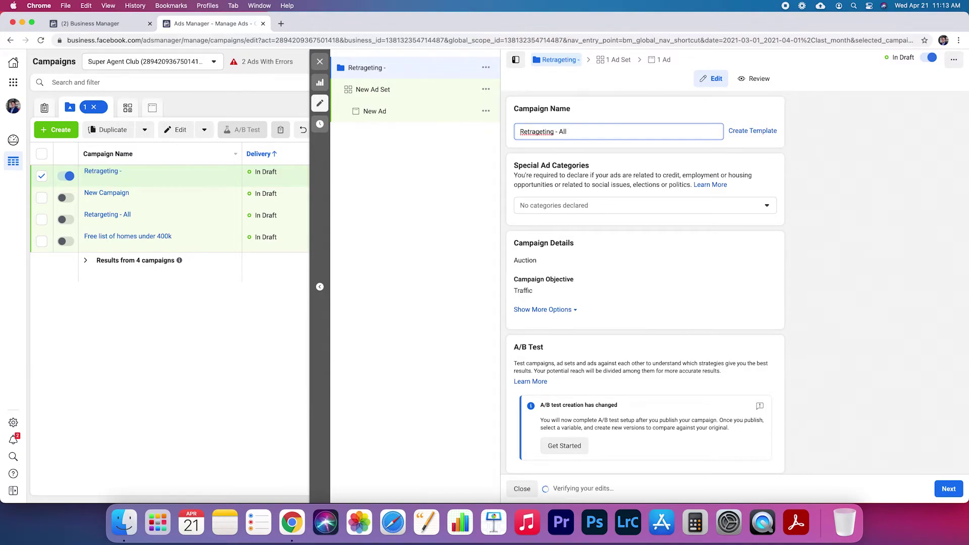
type(" engagment + lookalike")
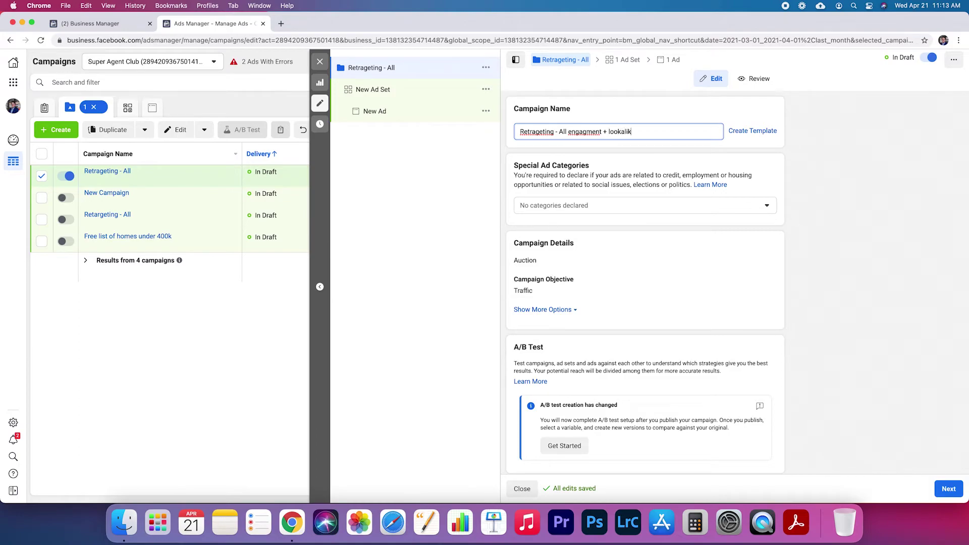
right_click(537, 132)
left_click(581, 136)
right_click(583, 132)
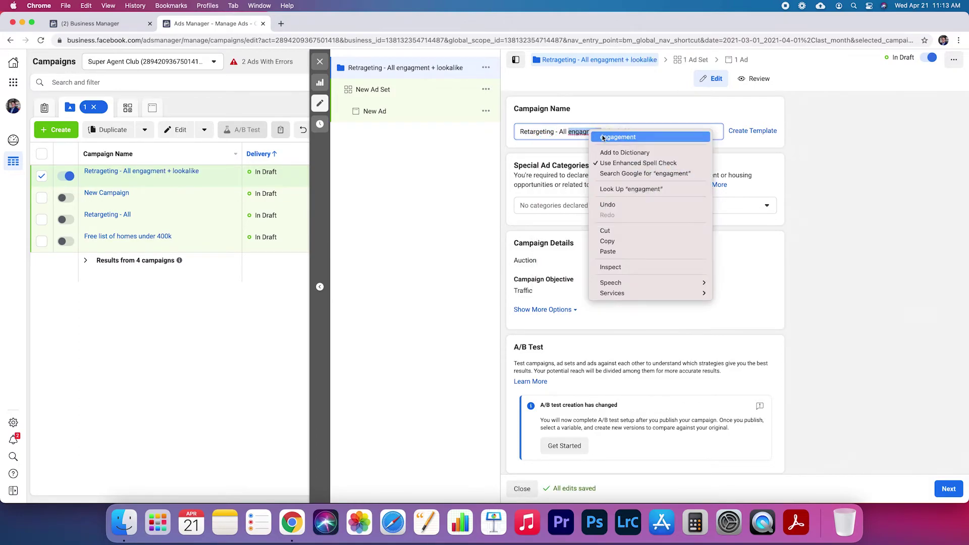
left_click(605, 136)
Declare the Housing special ad category and continue to the ad set.
left_click(608, 210)
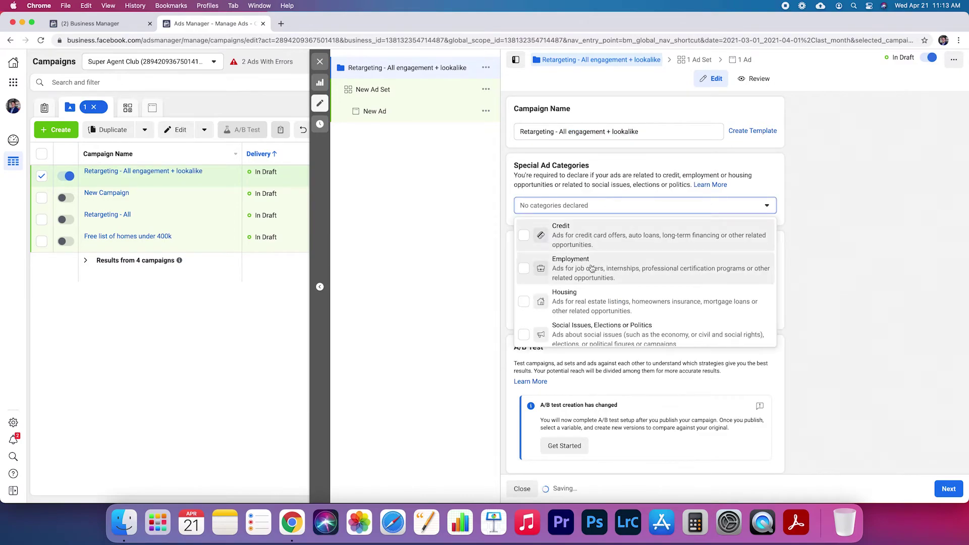
left_click(586, 303)
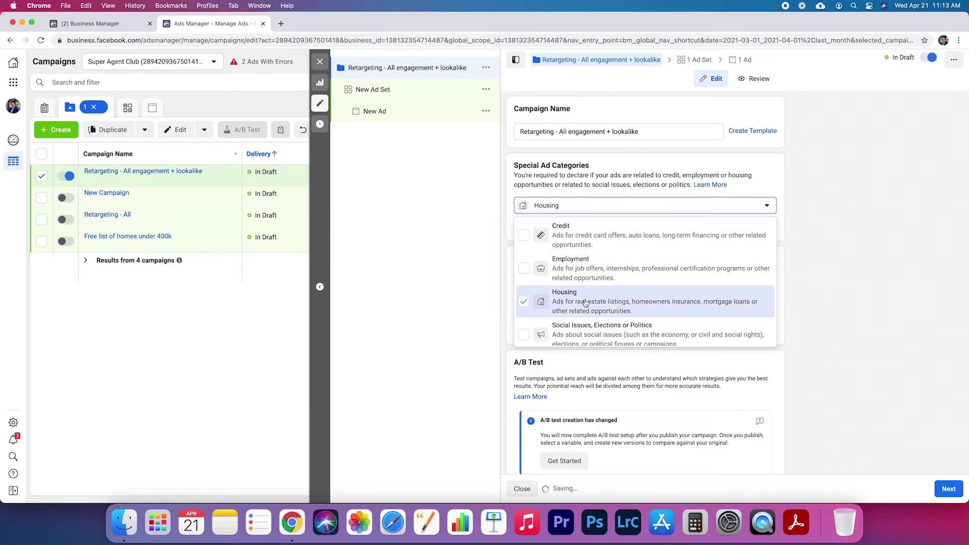
left_click(827, 314)
scroll(791, 312, "down", 4)
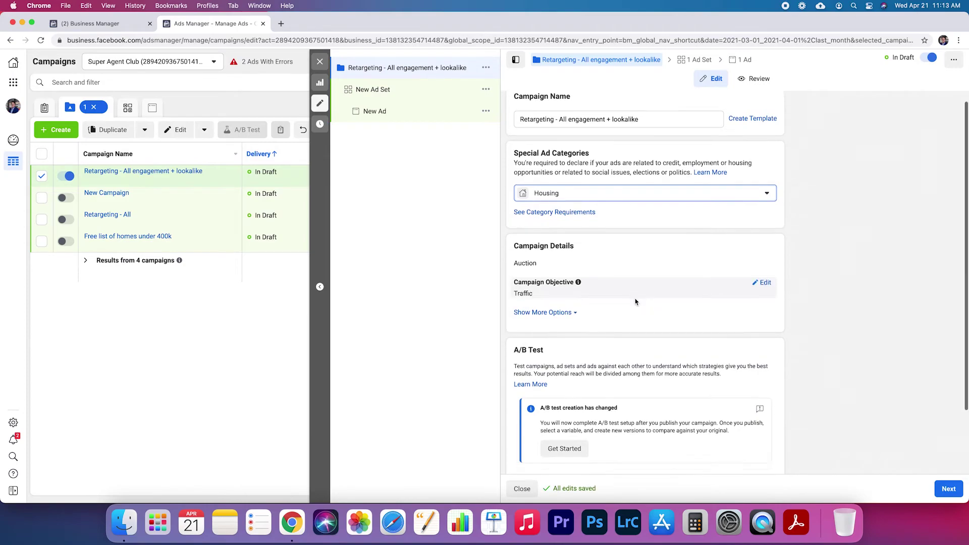
left_click(960, 493)
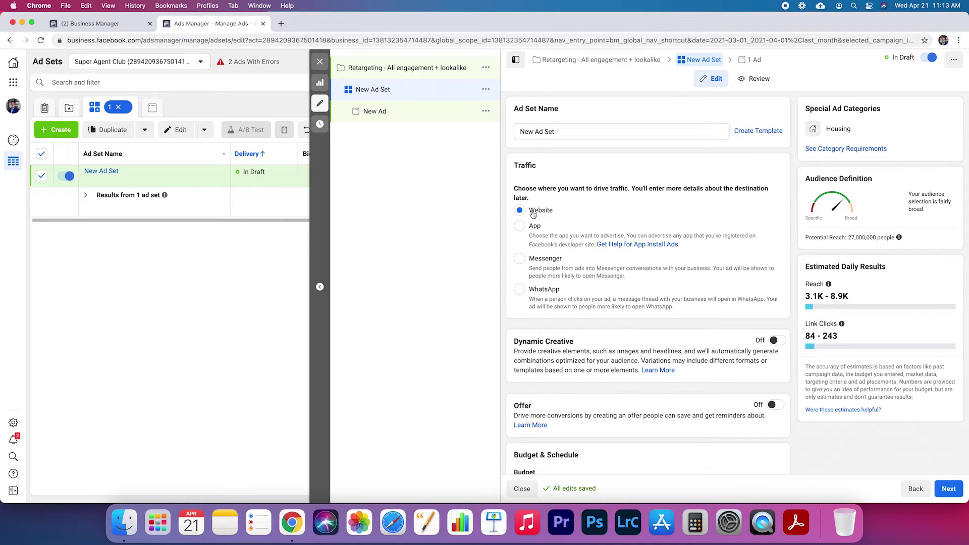
Add both Special Ad Audiences plus FB Page and IG Engagement - 180 days as custom audiences.
scroll(534, 217, "down", 3)
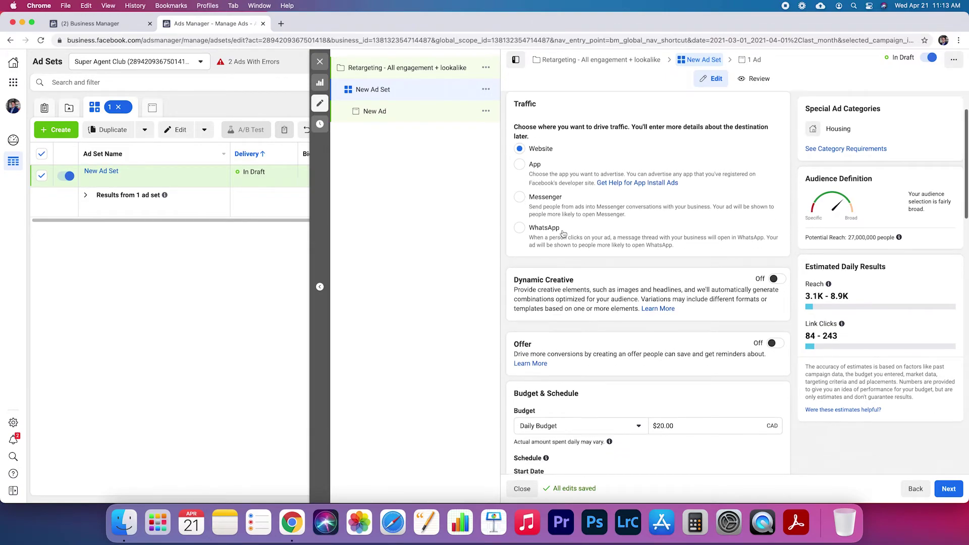
scroll(563, 233, "down", 5)
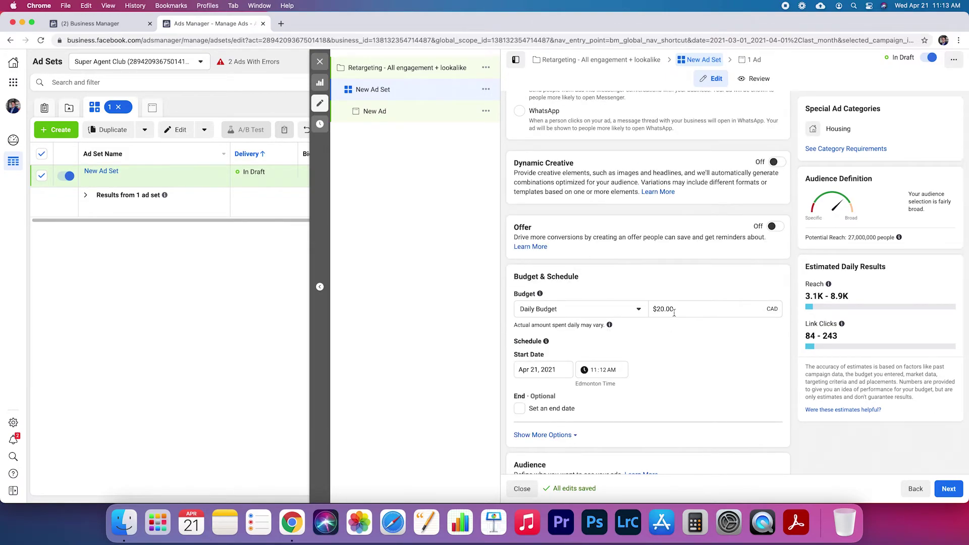
scroll(673, 313, "down", 3)
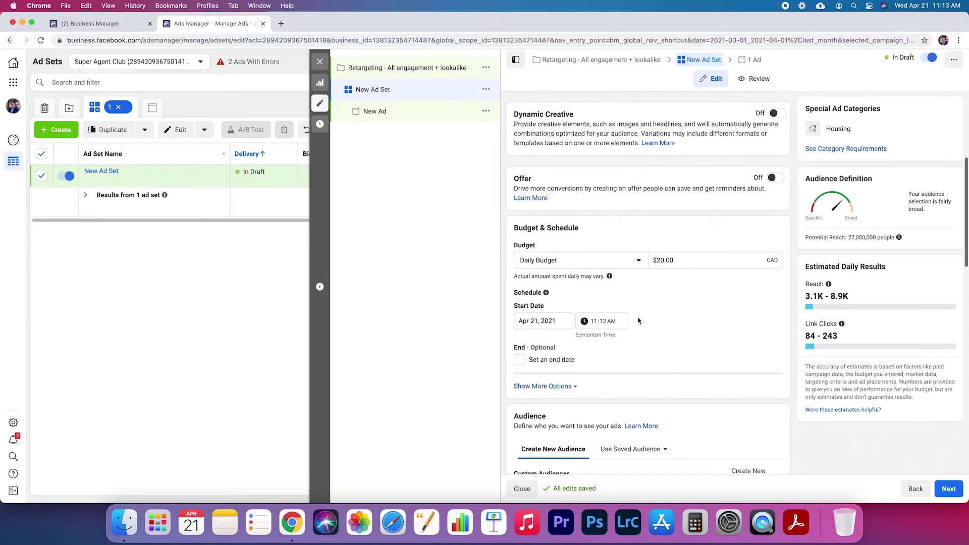
scroll(638, 321, "down", 8)
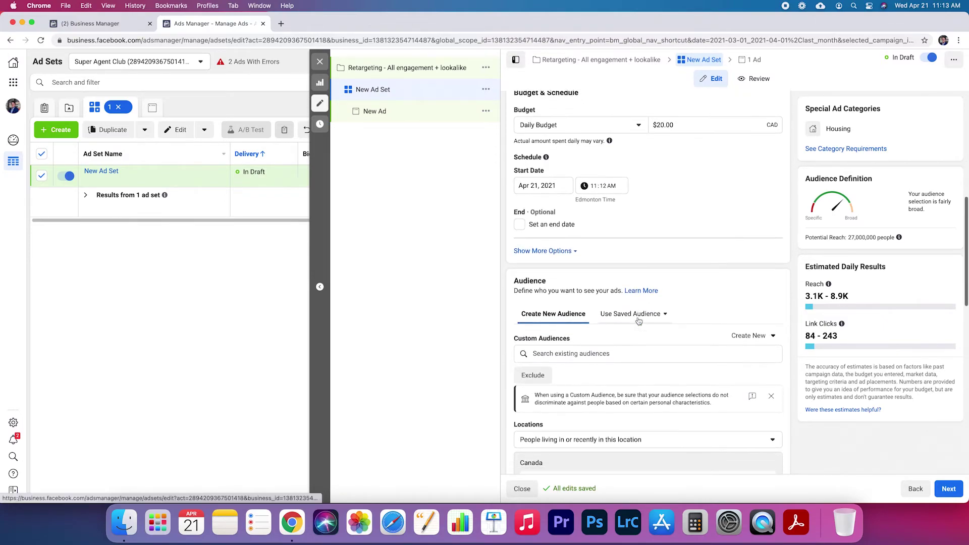
scroll(638, 318, "down", 4)
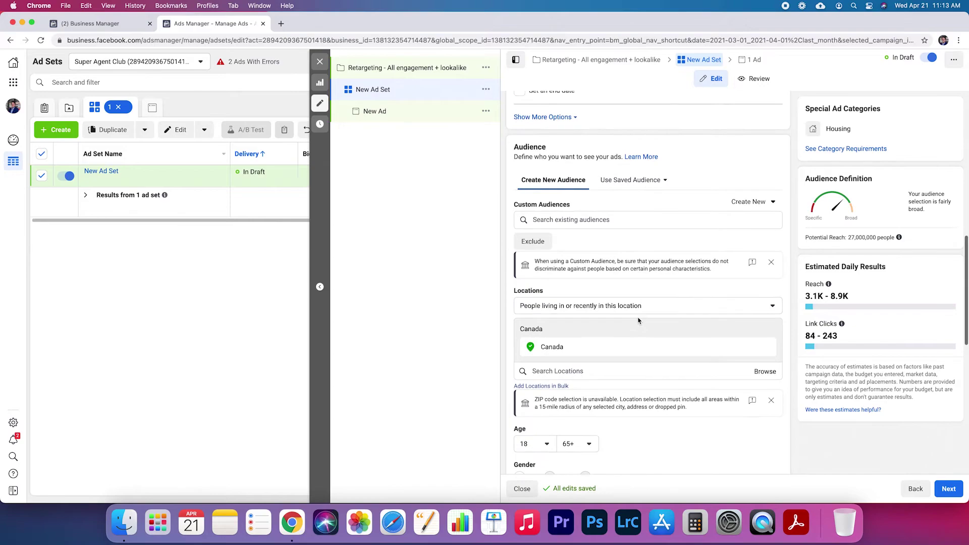
left_click(595, 236)
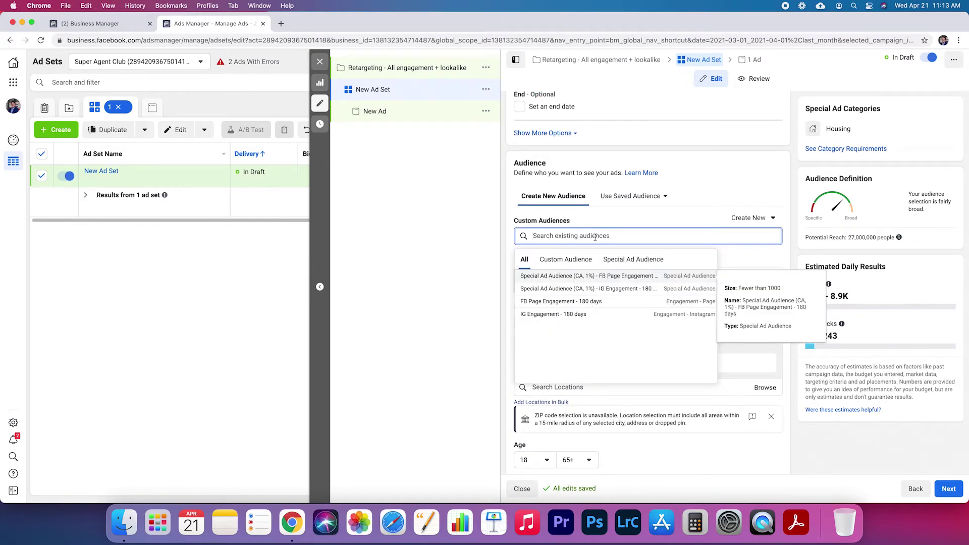
left_click(579, 276)
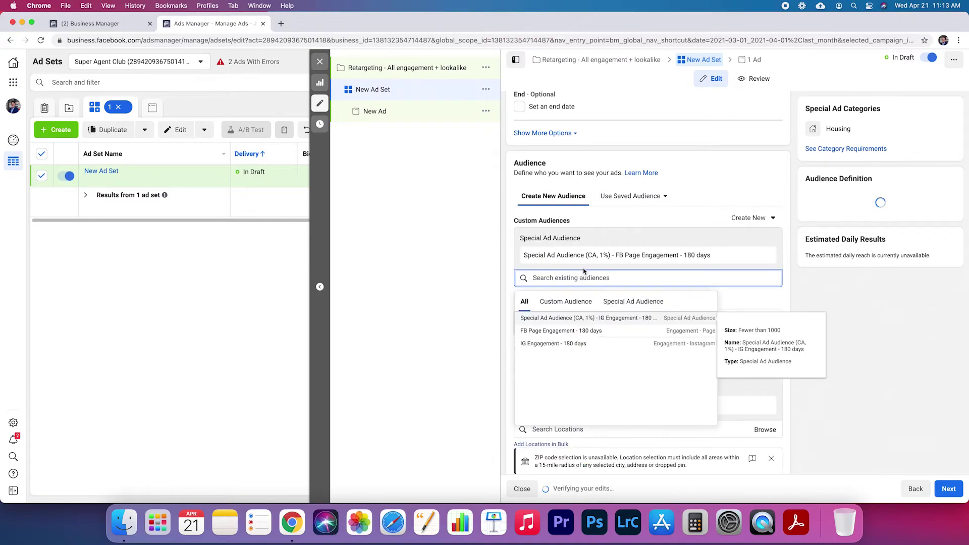
left_click(589, 319)
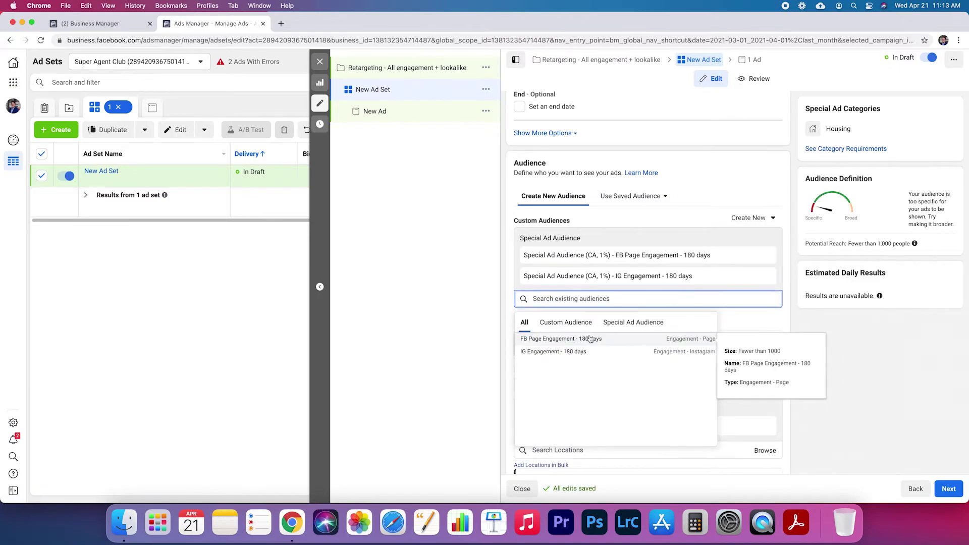
left_click(590, 338)
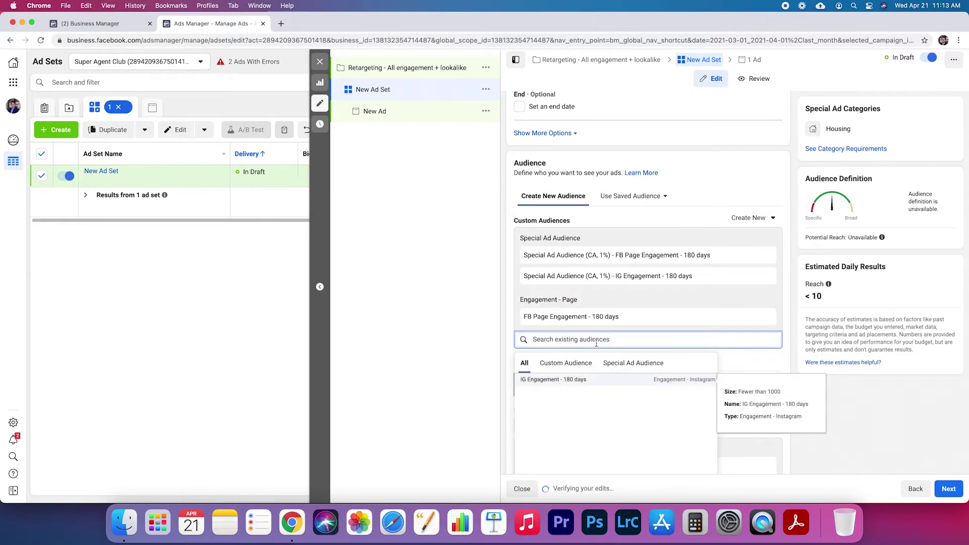
left_click(582, 380)
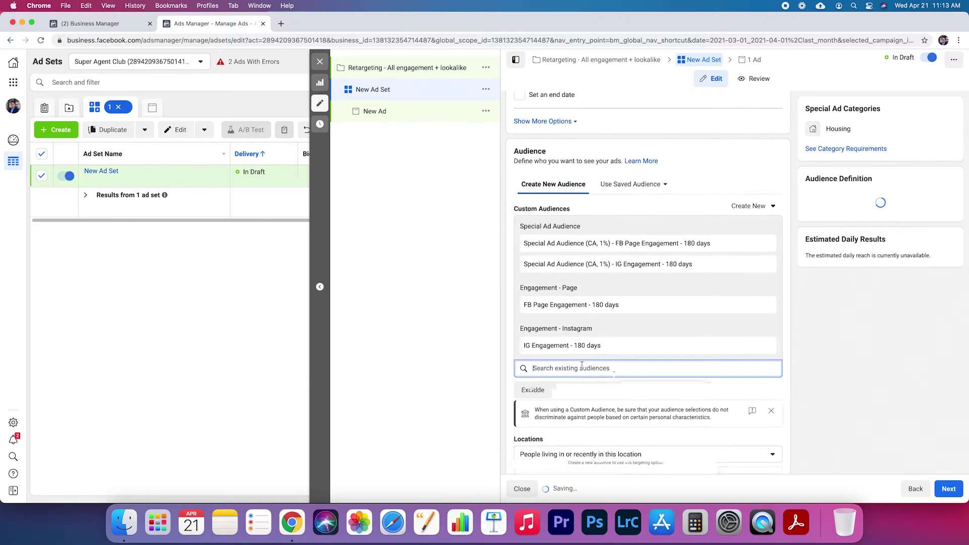
scroll(758, 384, "down", 2)
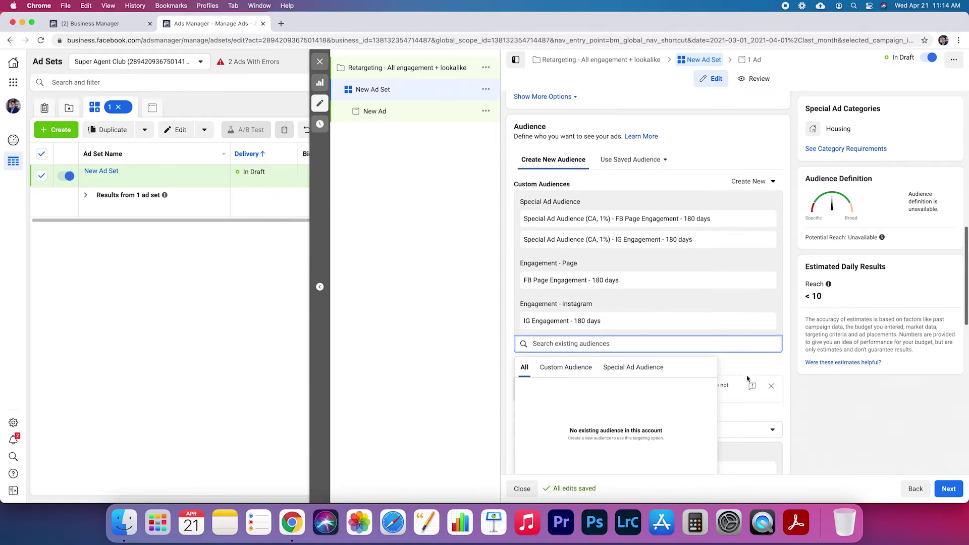
left_click(834, 399)
Remove Canada from the ad set's target locations.
scroll(833, 400, "down", 3)
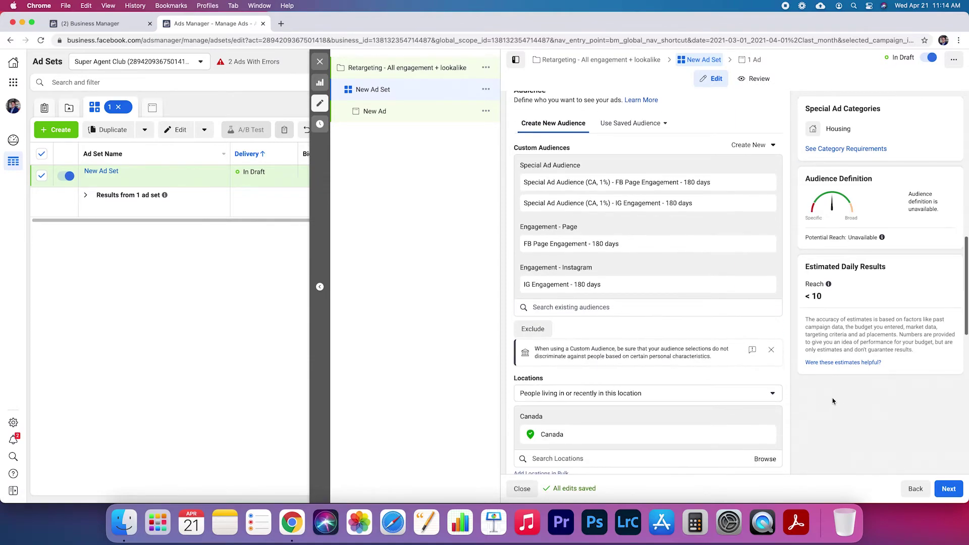
scroll(627, 383, "down", 3)
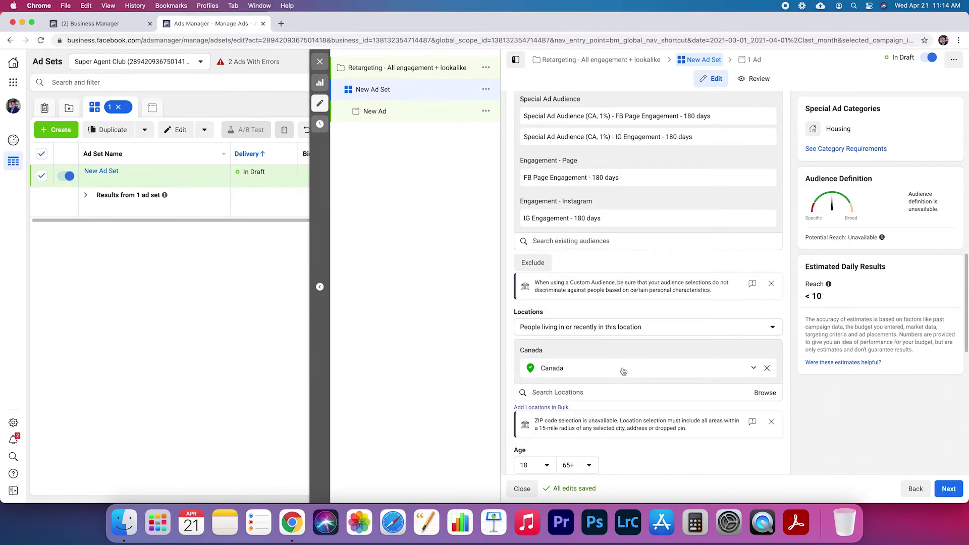
scroll(623, 376, "down", 3)
left_click(770, 331)
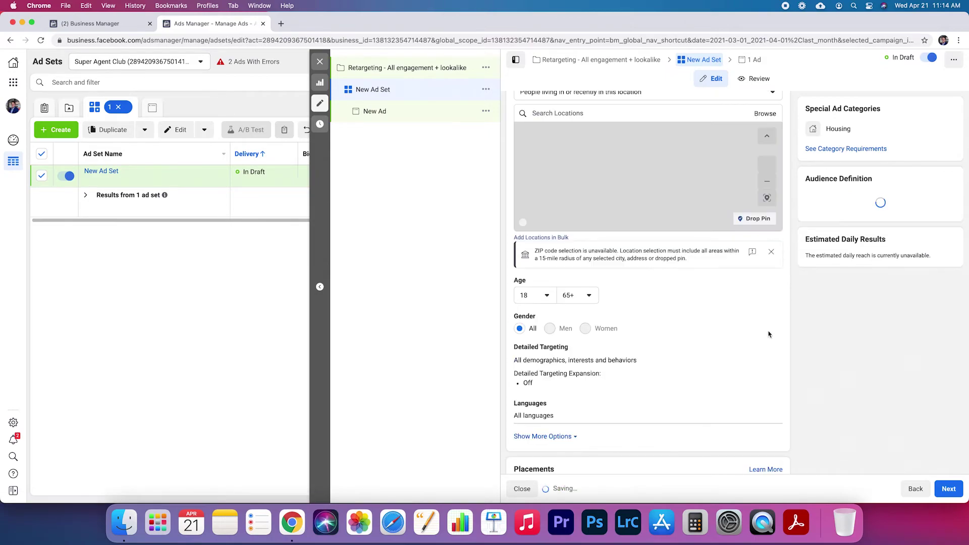
Set the ad set location to Edmonton, Alberta, Canada with a 15-mile radius.
left_click(595, 313)
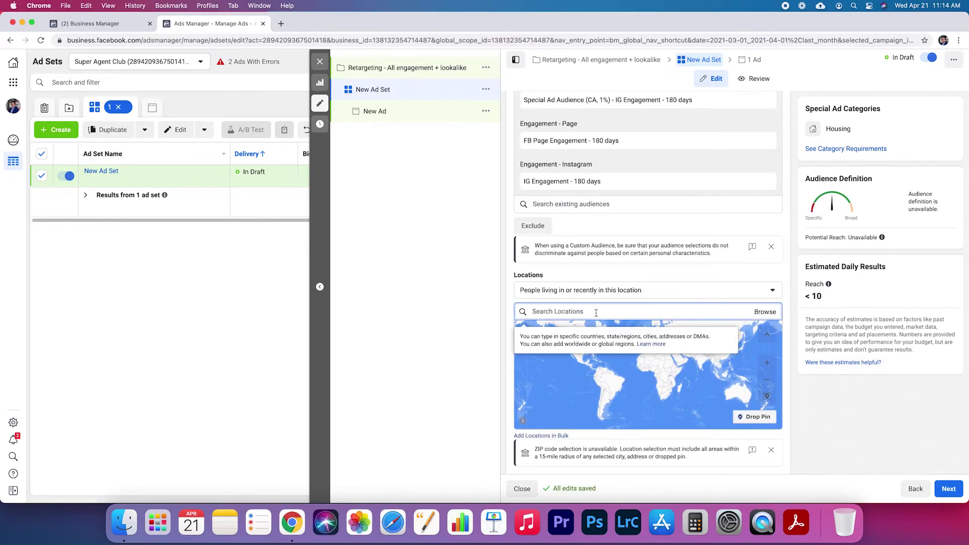
type("edmonton")
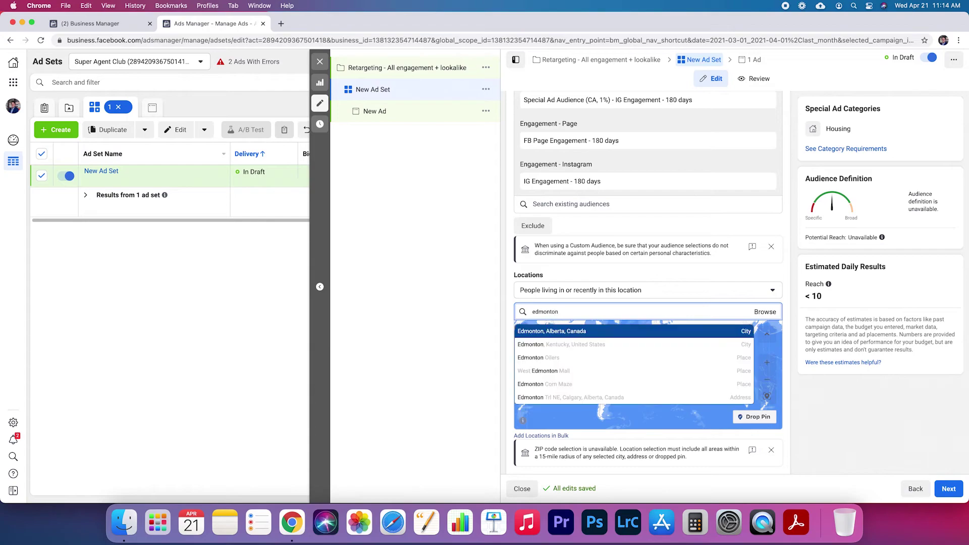
left_click(594, 332)
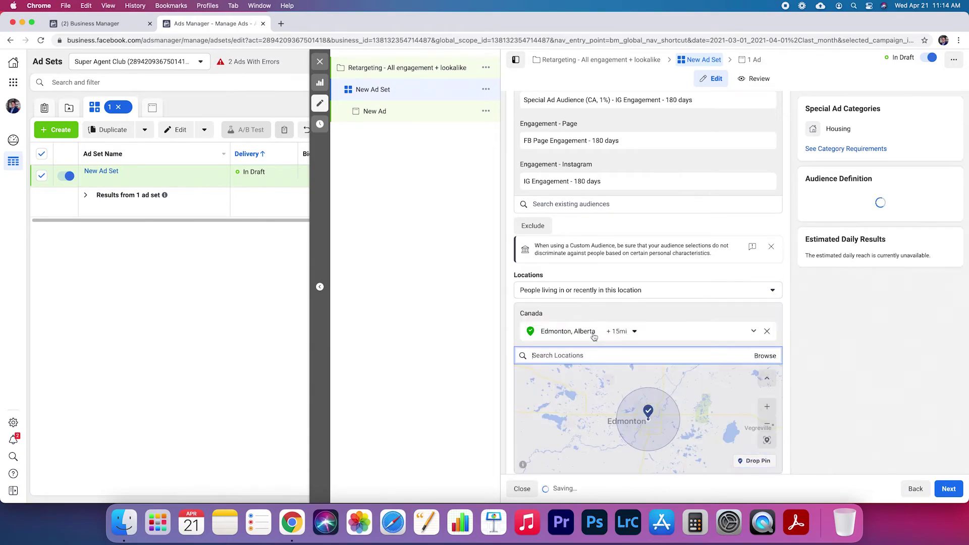
scroll(831, 404, "down", 5)
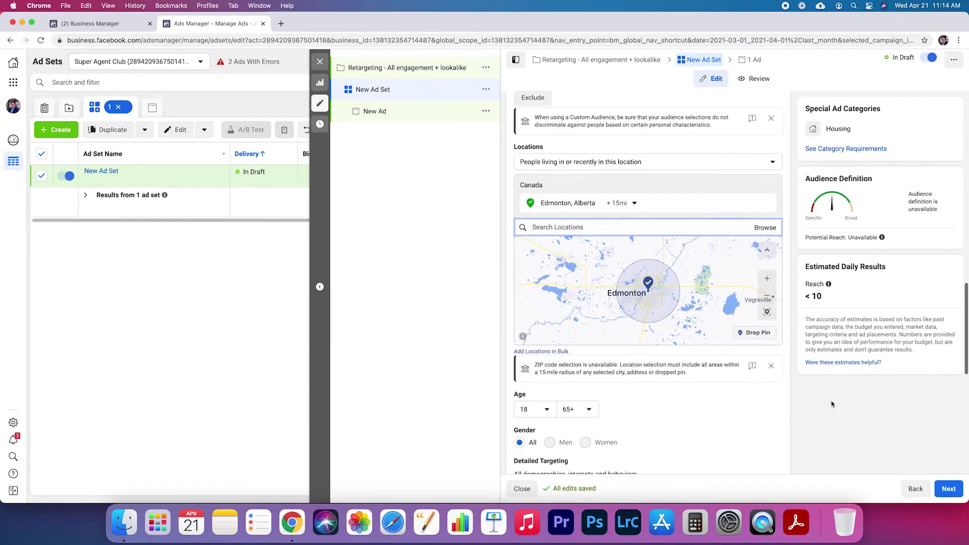
scroll(832, 404, "down", 2)
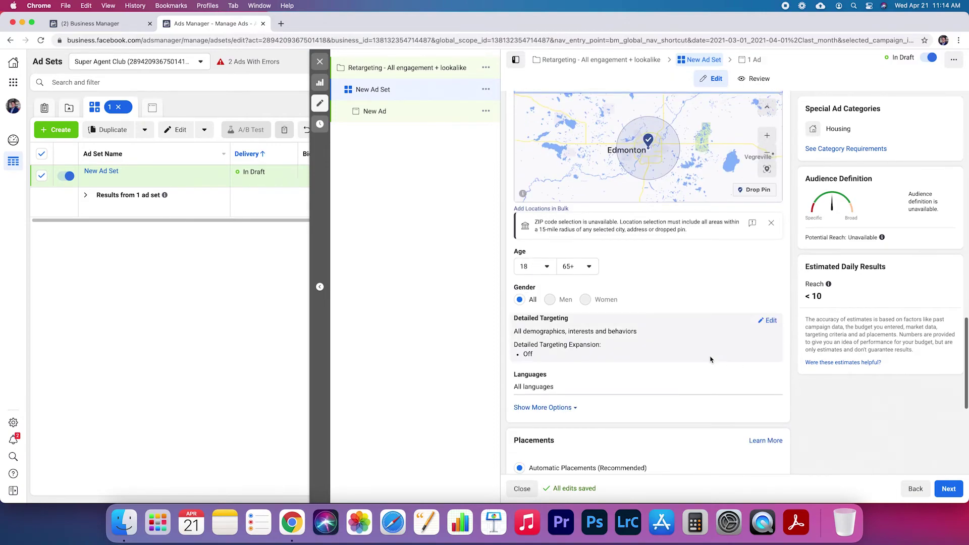
scroll(709, 360, "down", 2)
Review the Automatic Placements, Link Clicks optimization and absent cost control settings.
scroll(708, 355, "up", 8)
scroll(708, 355, "up", 6)
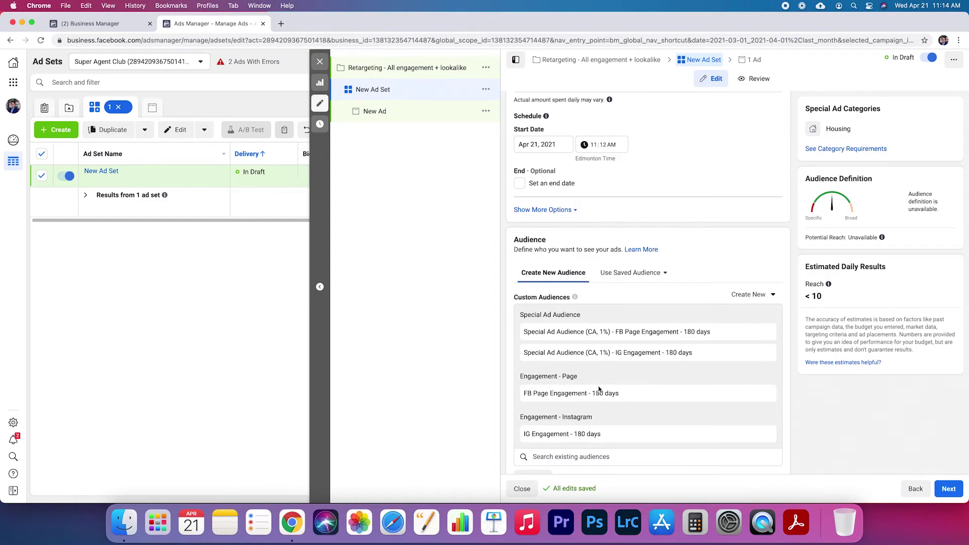
scroll(607, 375, "down", 3)
scroll(607, 376, "up", 2)
scroll(606, 375, "down", 2)
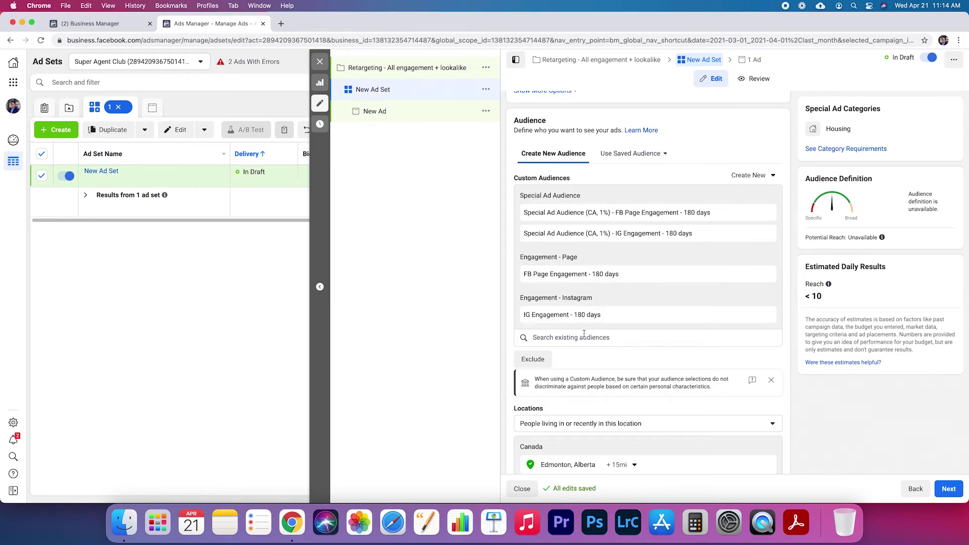
scroll(617, 313, "down", 1)
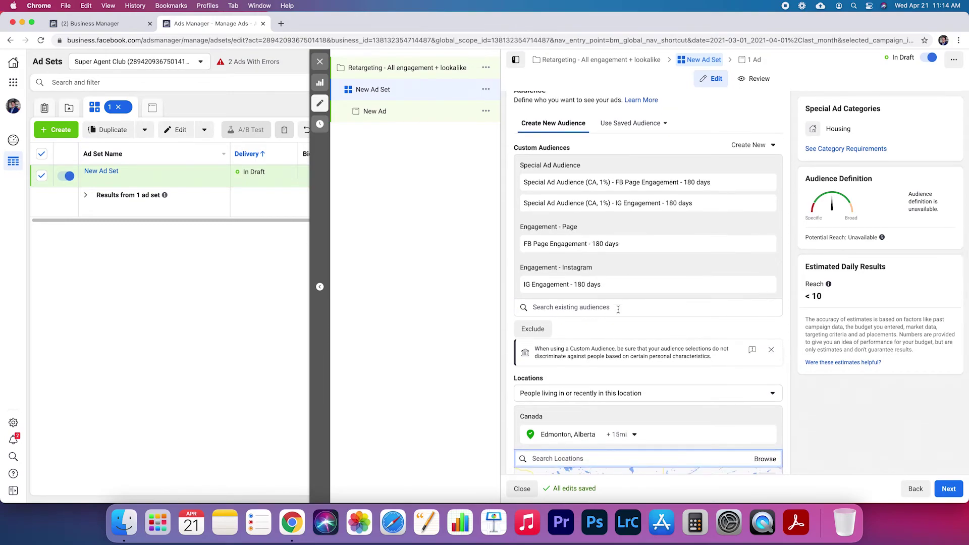
scroll(617, 309, "down", 3)
scroll(617, 312, "down", 15)
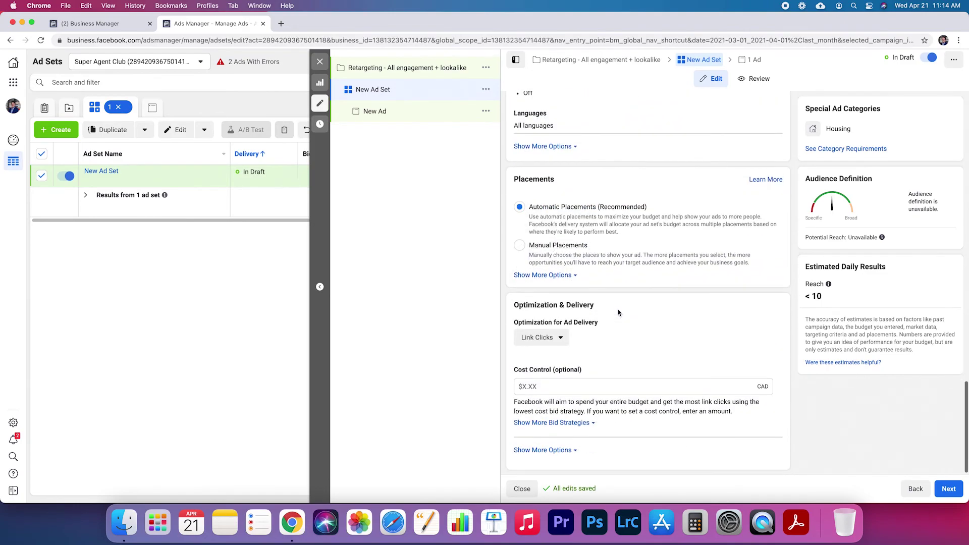
Move to the new ad and link it to the Super Agent Club Instagram account.
left_click(960, 488)
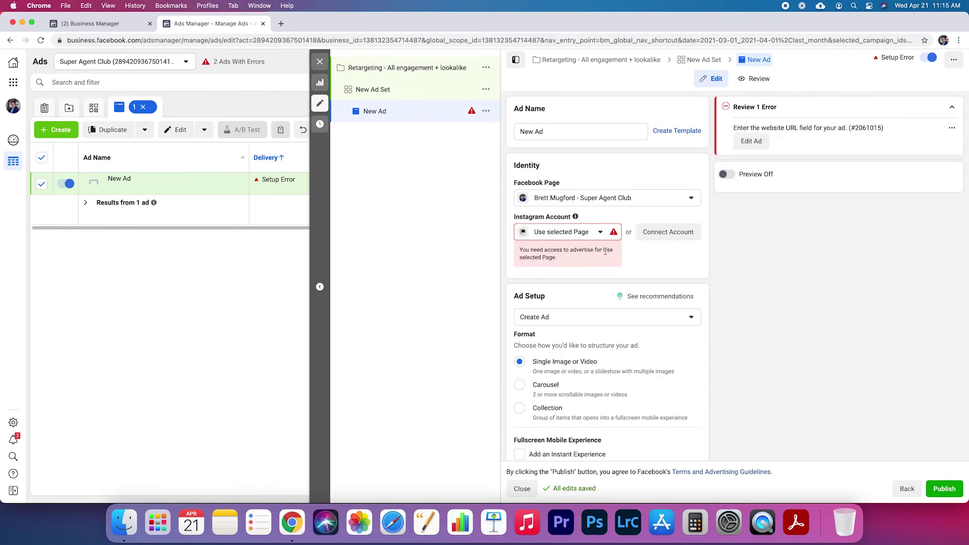
left_click(589, 237)
left_click(573, 278)
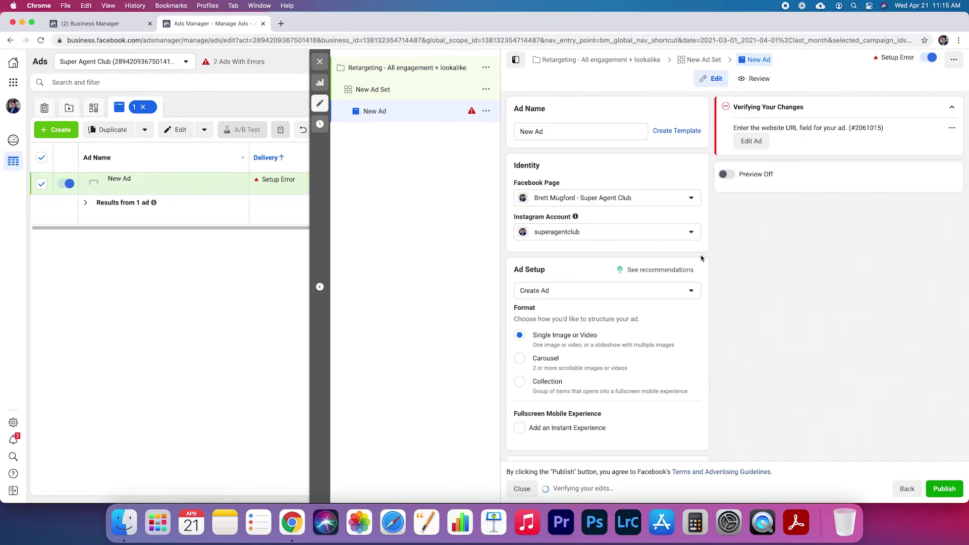
Look over the ad's Website destination, Learn More call to action and missing website URL.
scroll(704, 257, "down", 1)
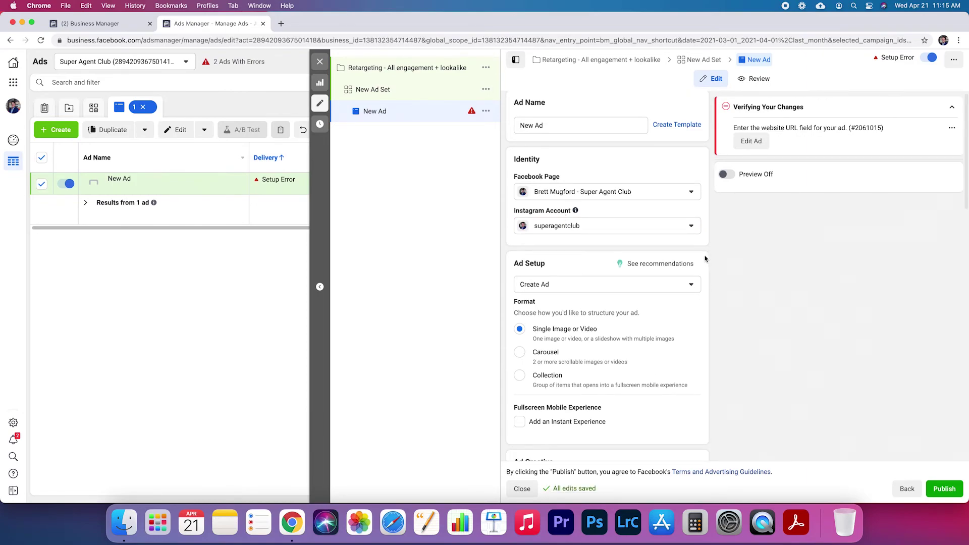
scroll(704, 260, "down", 4)
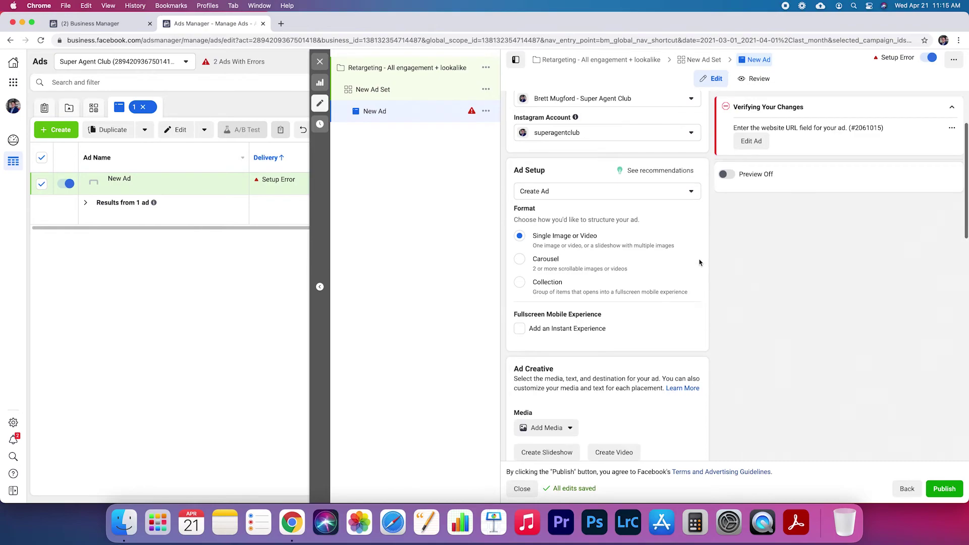
scroll(721, 283, "down", 12)
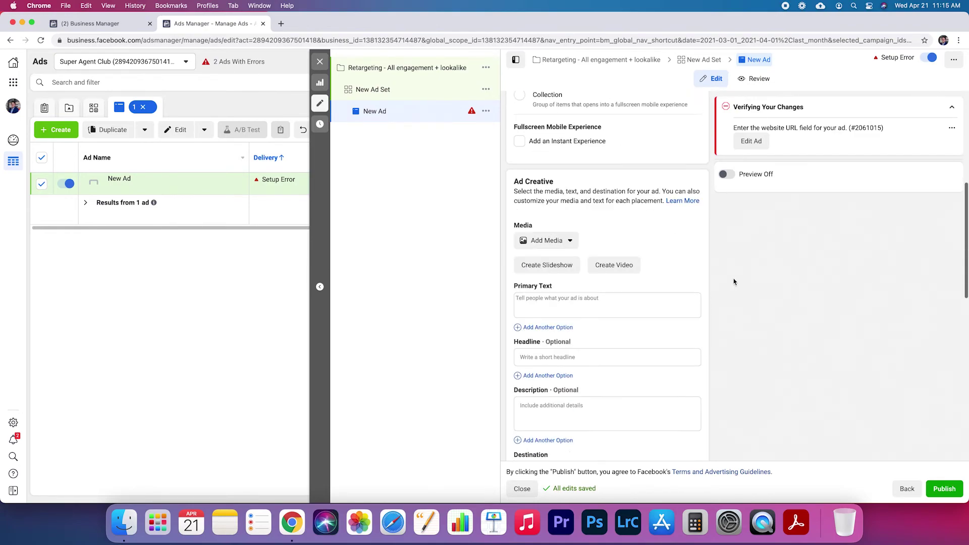
scroll(734, 281, "down", 5)
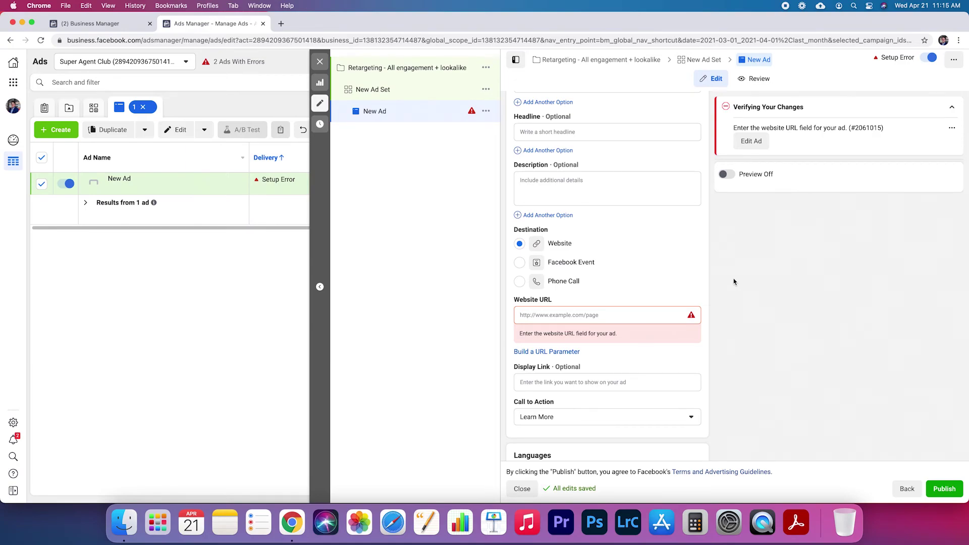
scroll(733, 281, "down", 5)
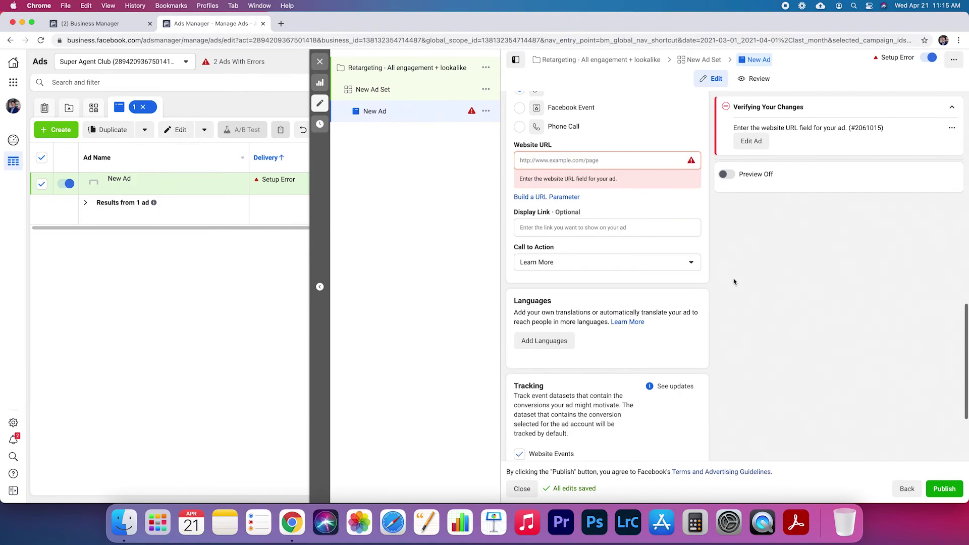
scroll(734, 281, "down", 4)
scroll(733, 281, "up", 7)
scroll(733, 282, "down", 5)
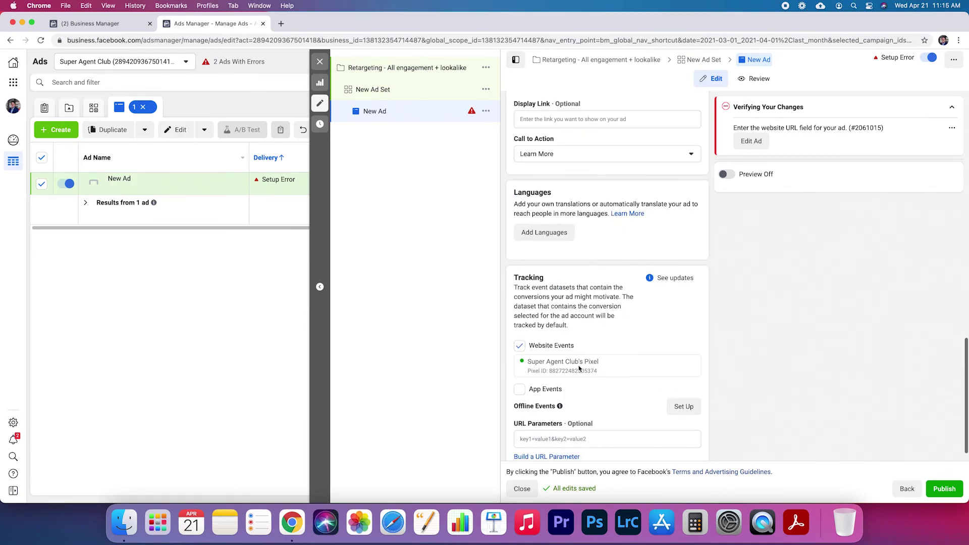
scroll(610, 330, "up", 3)
scroll(610, 330, "up", 5)
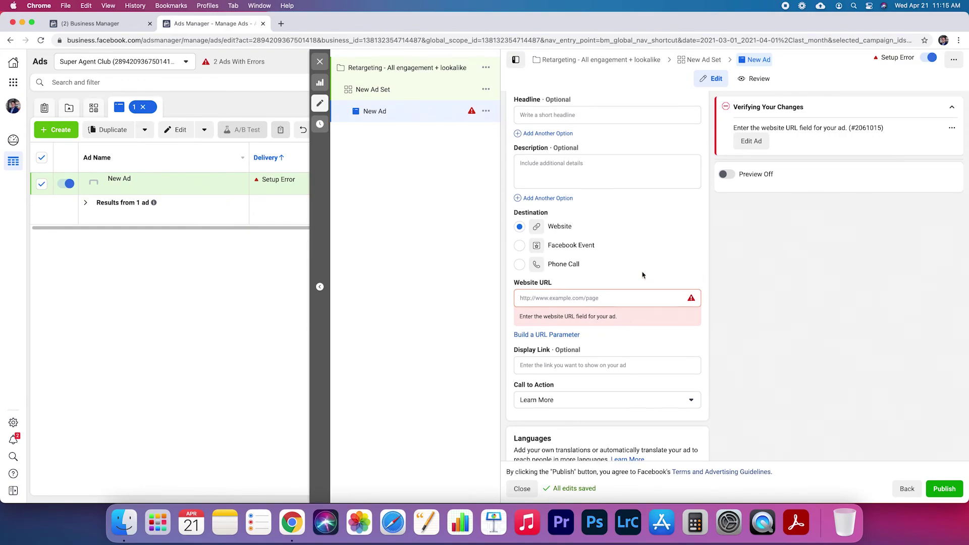
Enter the website address as the ad's destination URL and review the rendered placement previews.
left_click(588, 342)
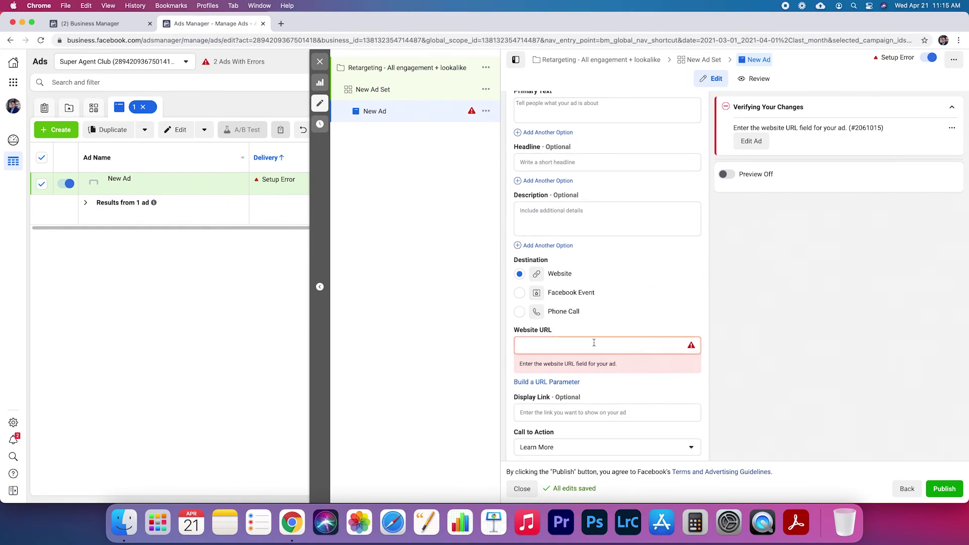
type("brettmugford.com")
scroll(612, 342, "up", 8)
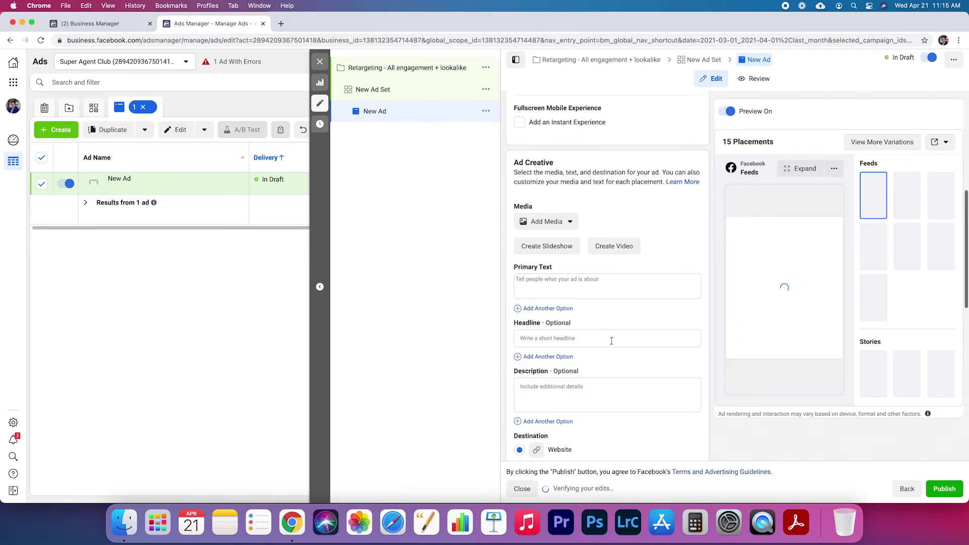
scroll(612, 343, "up", 3)
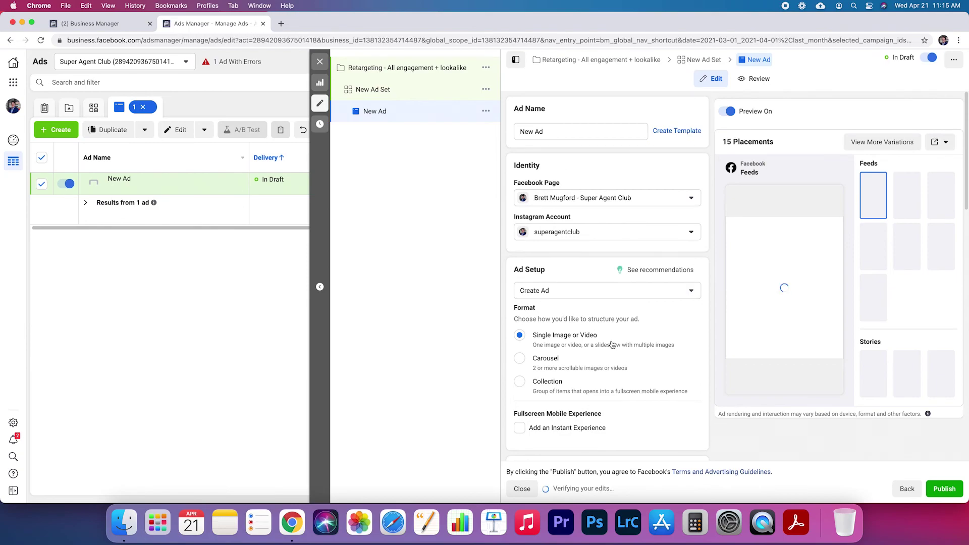
scroll(612, 344, "down", 12)
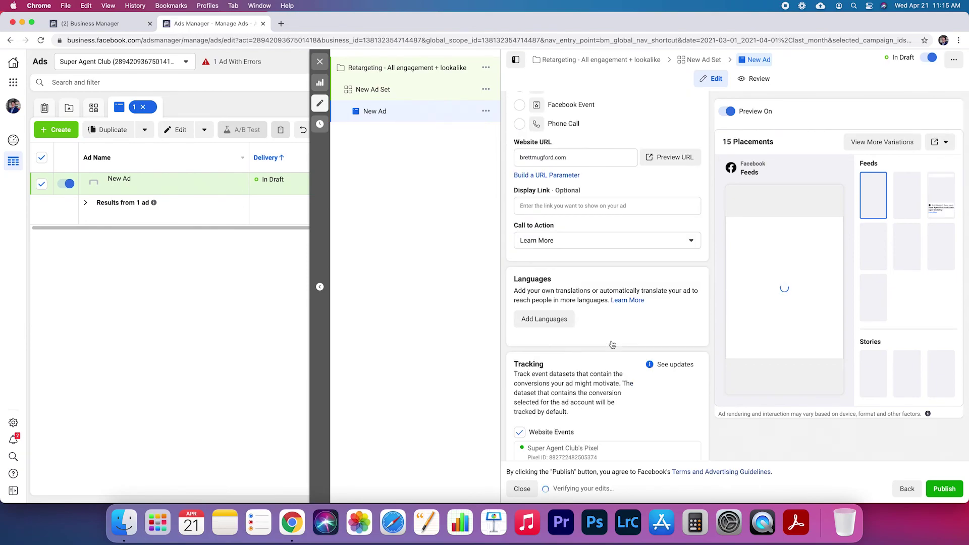
scroll(612, 343, "up", 10)
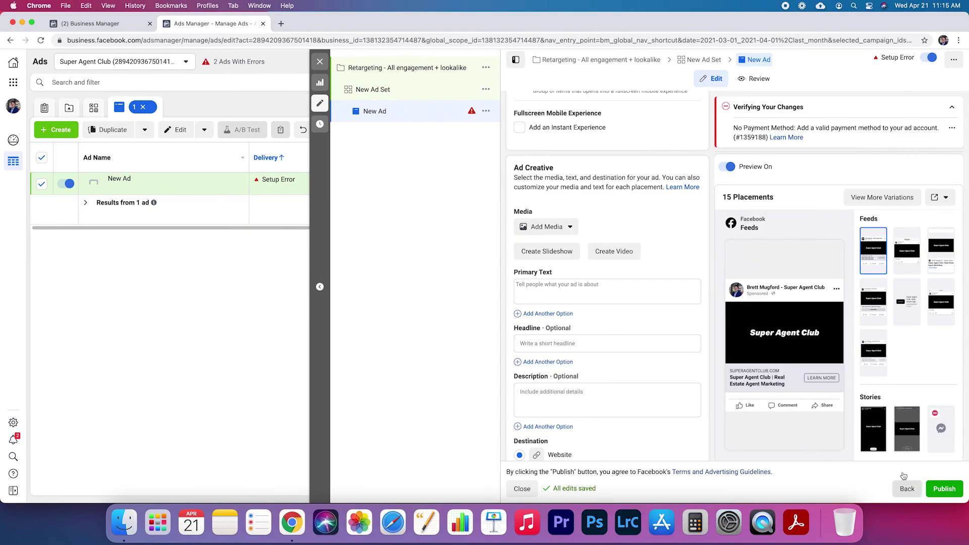
Close the ad editor without publishing, then show Campaigns with 'Retargeting - All engagement + lookalike' deselected.
left_click(319, 62)
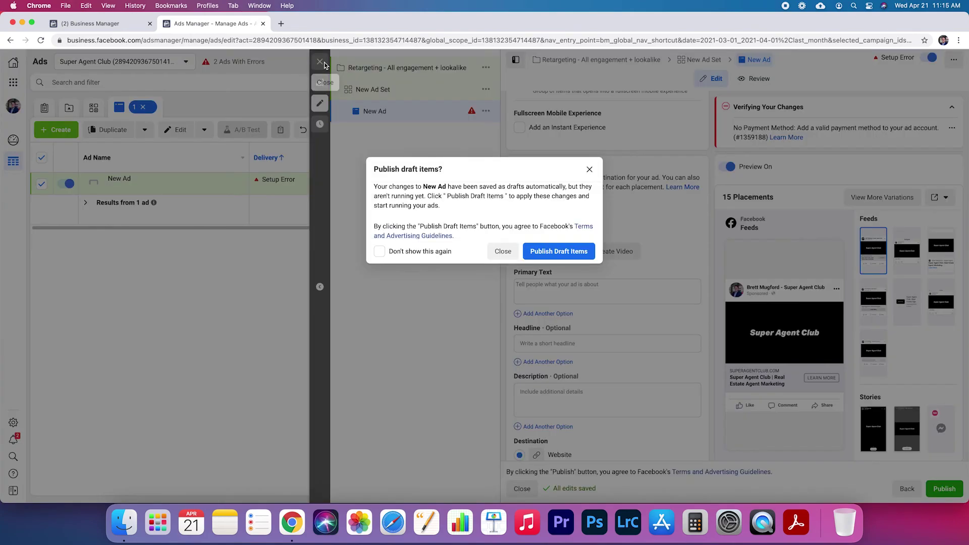
left_click(507, 257)
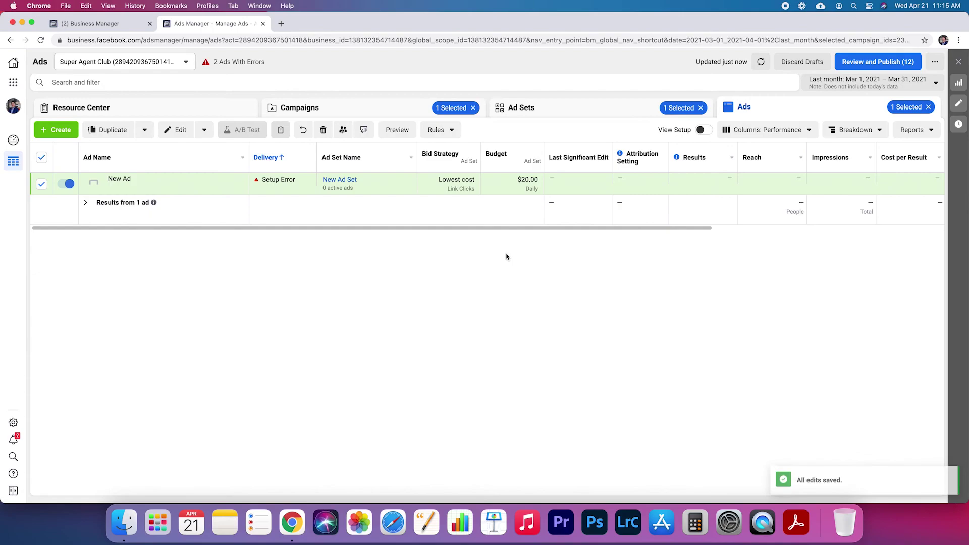
left_click(349, 107)
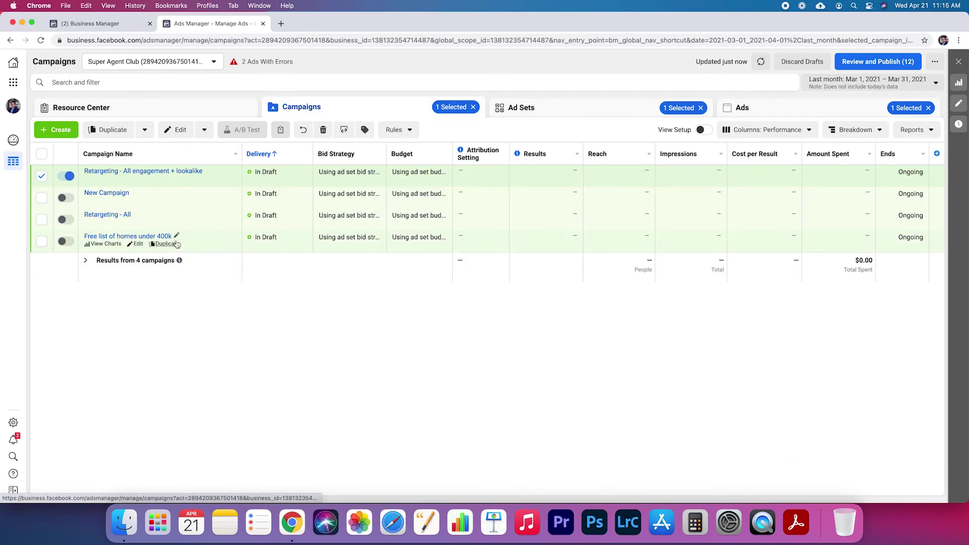
left_click(42, 176)
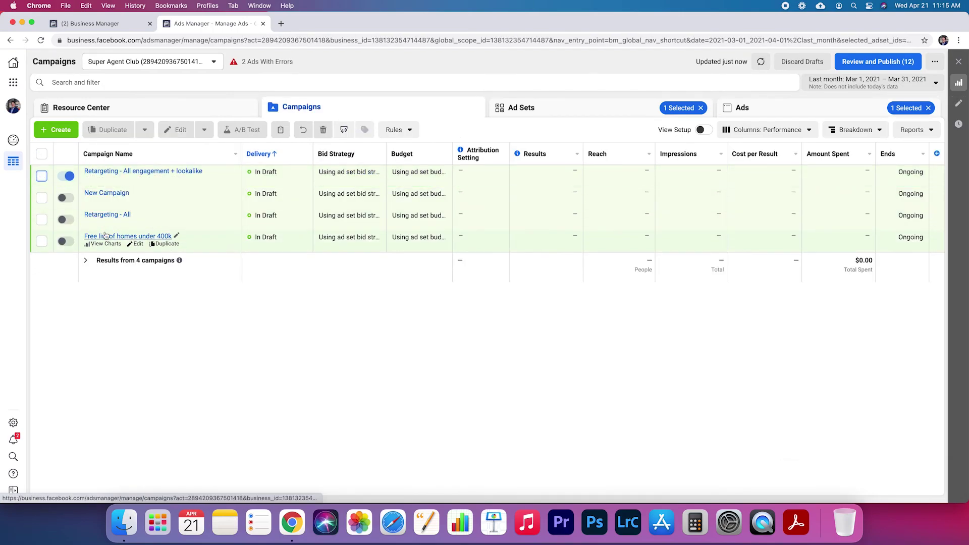